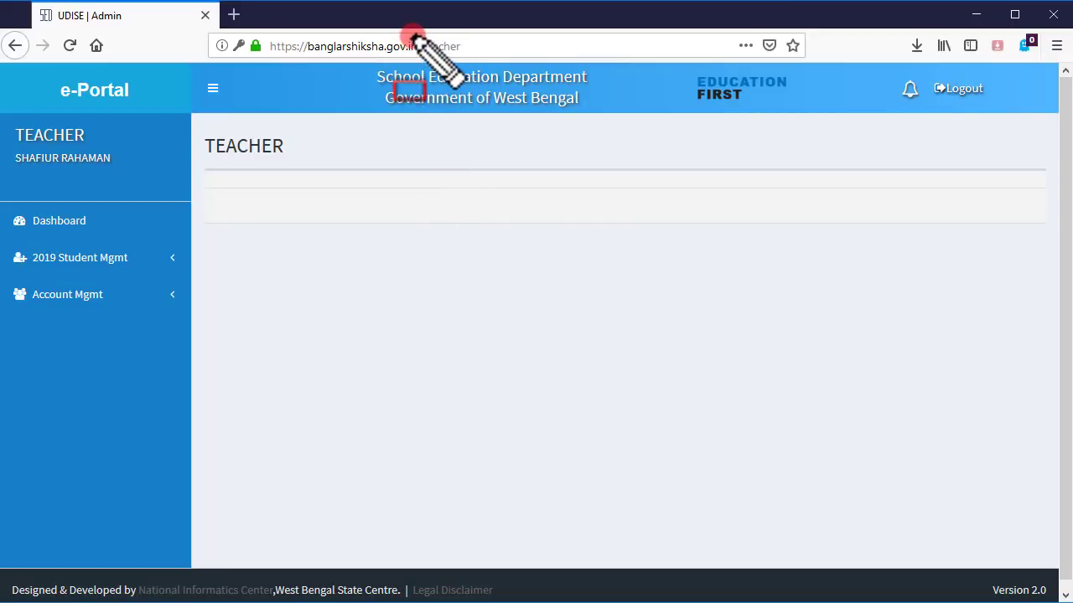
- Expand 2019 Student Mgmt to show Send List for Approval, Student List View, Bulk Upload and Student Entry
mouse_move(412, 36)
left_mouse_down()
mouse_move(414, 54)
mouse_move(471, 59)
left_mouse_up()
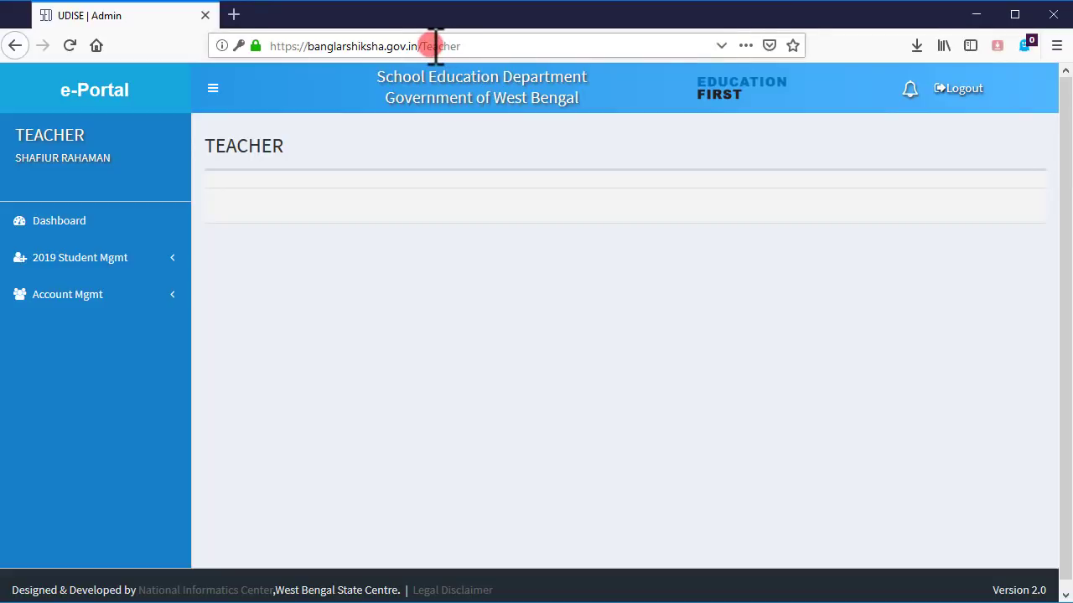
left_click(435, 46)
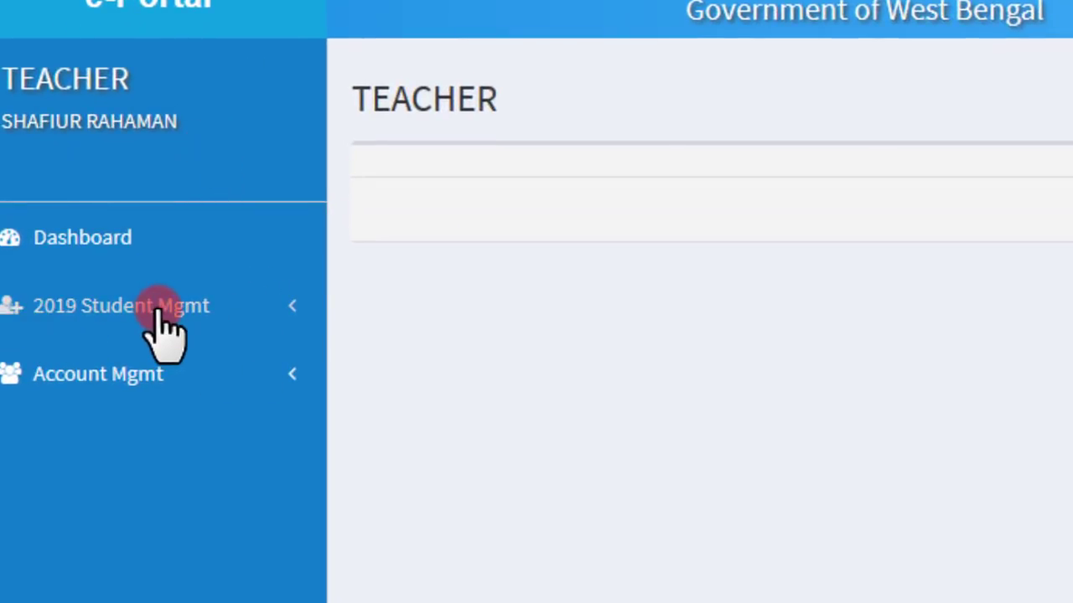
left_click(163, 326)
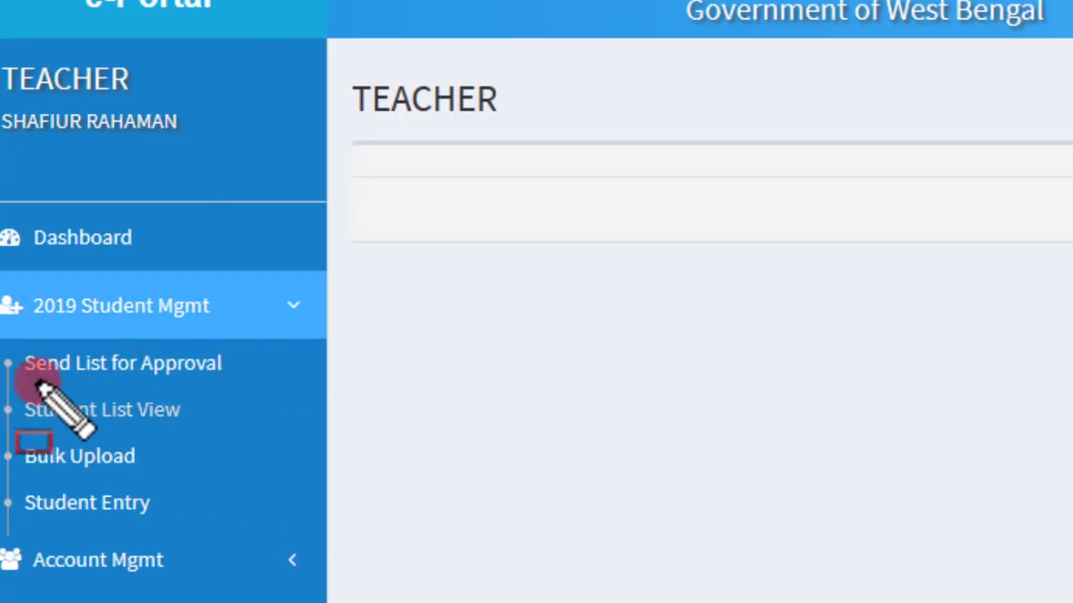
left_click_drag(22, 380, 222, 382)
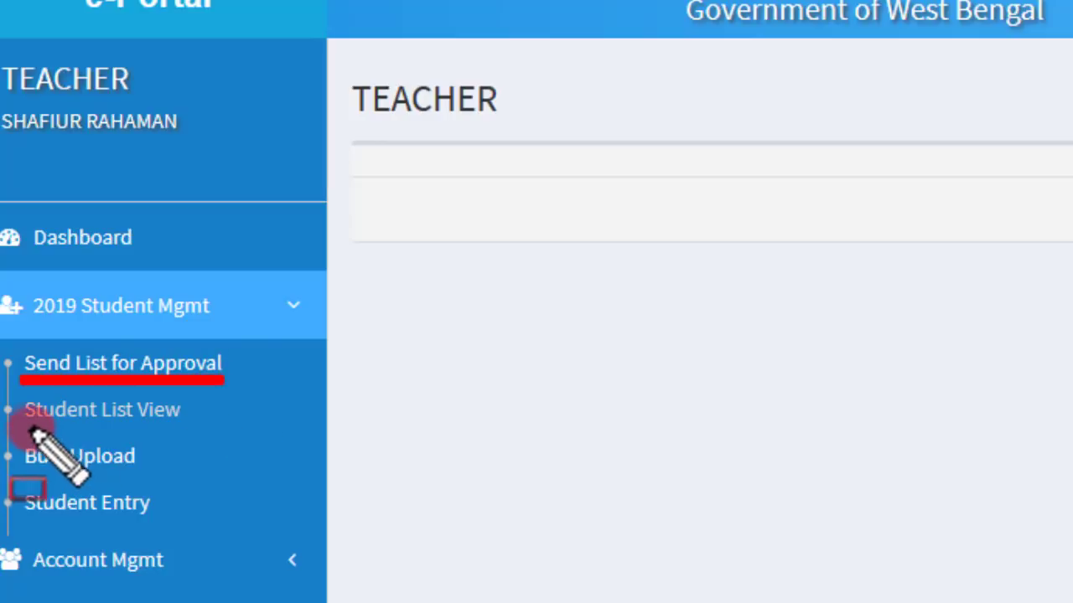
left_click_drag(25, 427, 156, 426)
left_click_drag(20, 475, 109, 475)
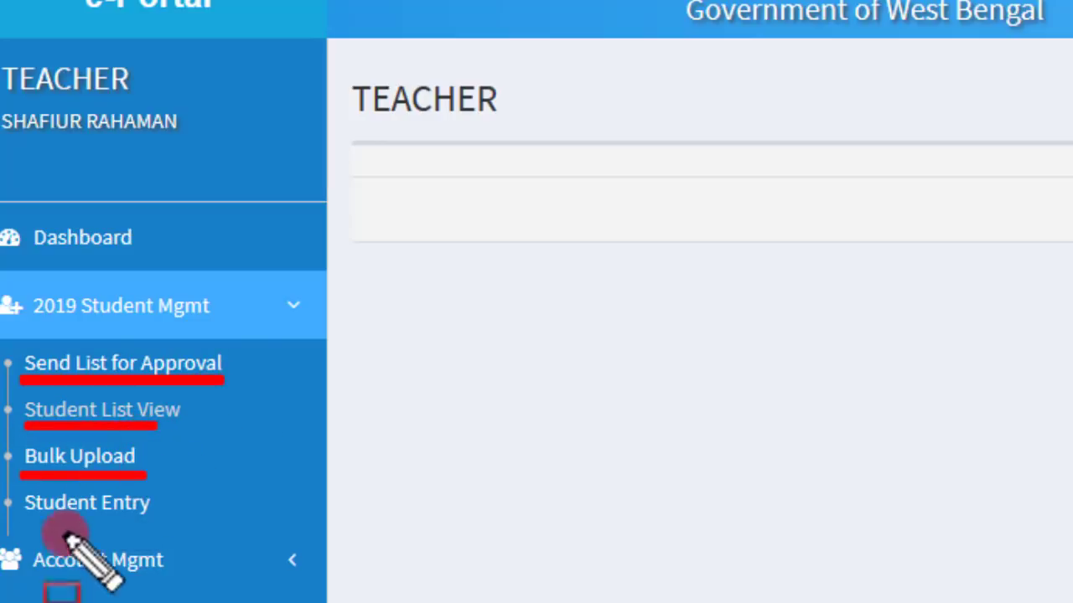
left_click_drag(30, 522, 173, 523)
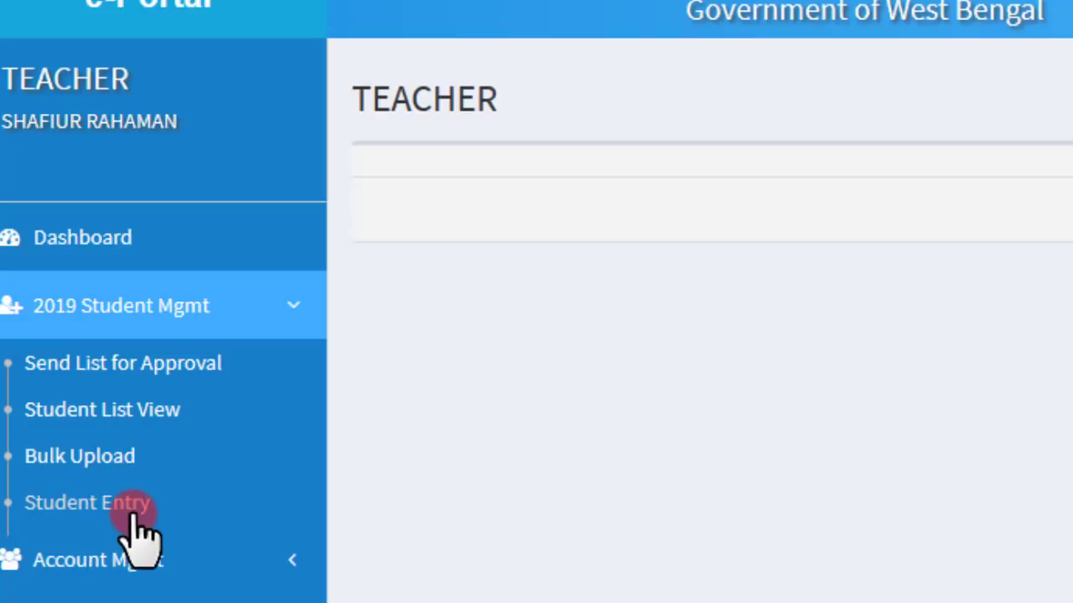
- Open the Student Entry form and paste the student's full name into Name
left_click(64, 508)
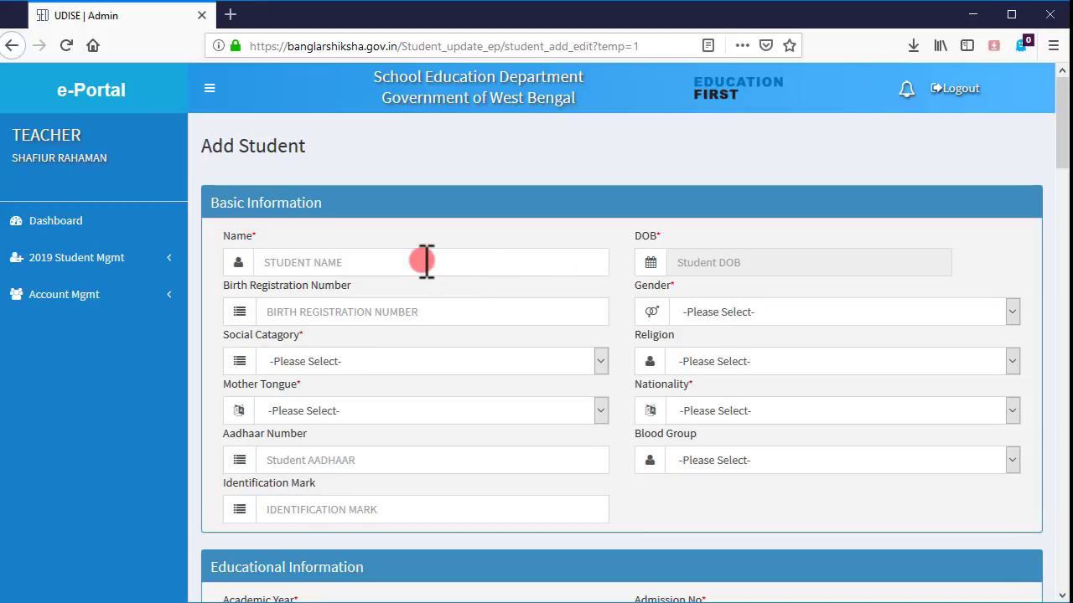
left_click(376, 260)
left_click(796, 267)
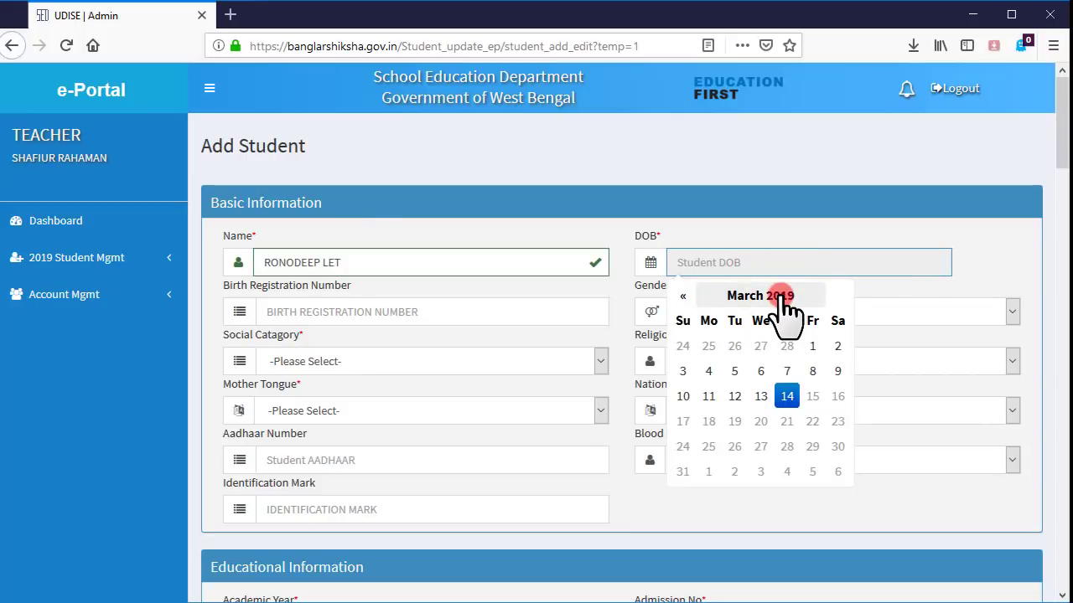
left_click(781, 297)
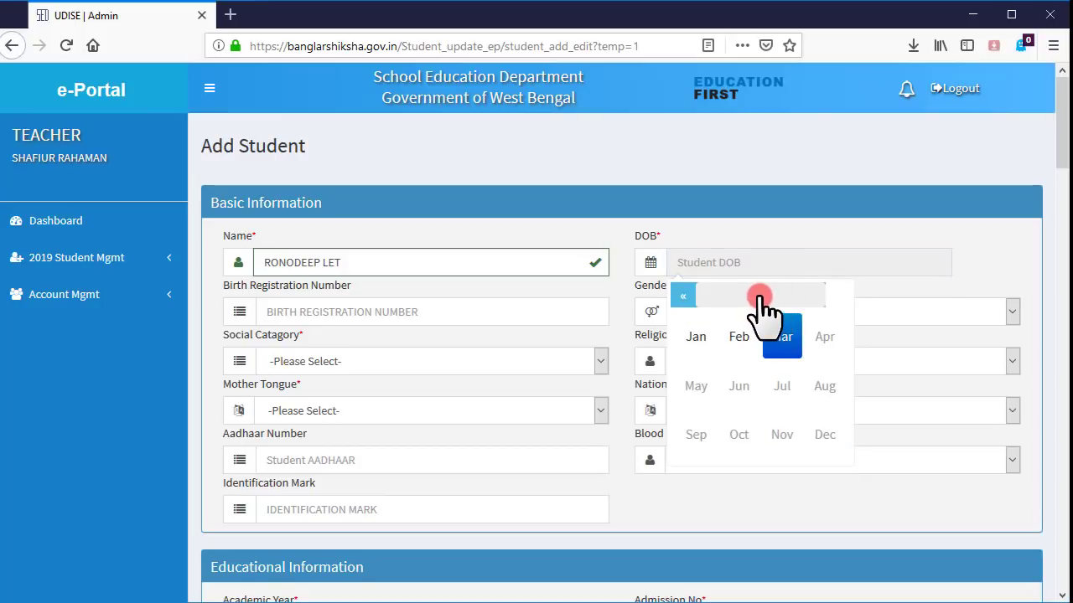
left_click(759, 297)
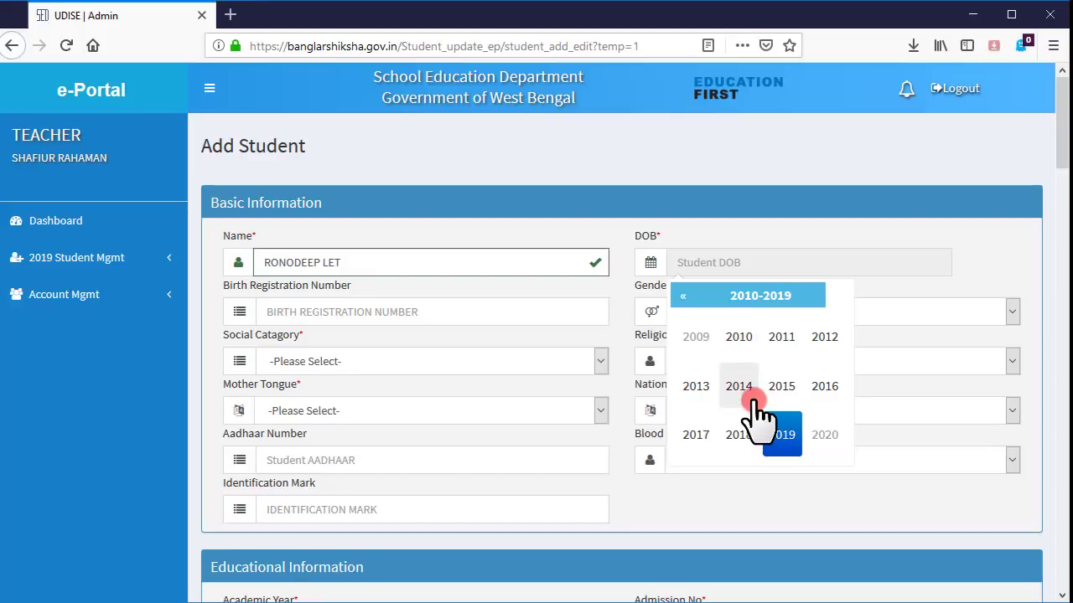
left_click(684, 297)
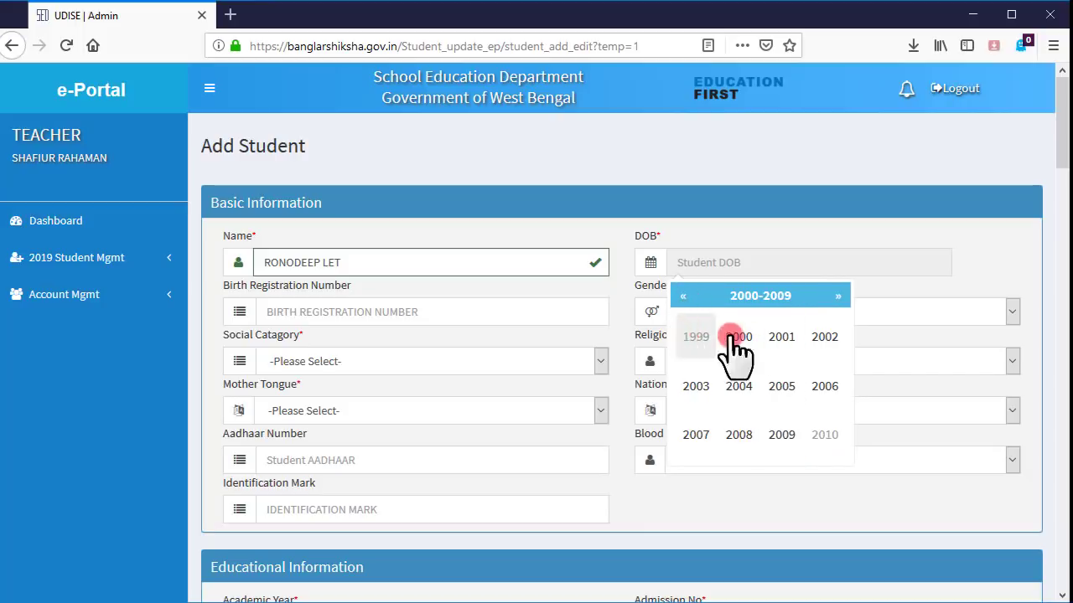
left_click(685, 298)
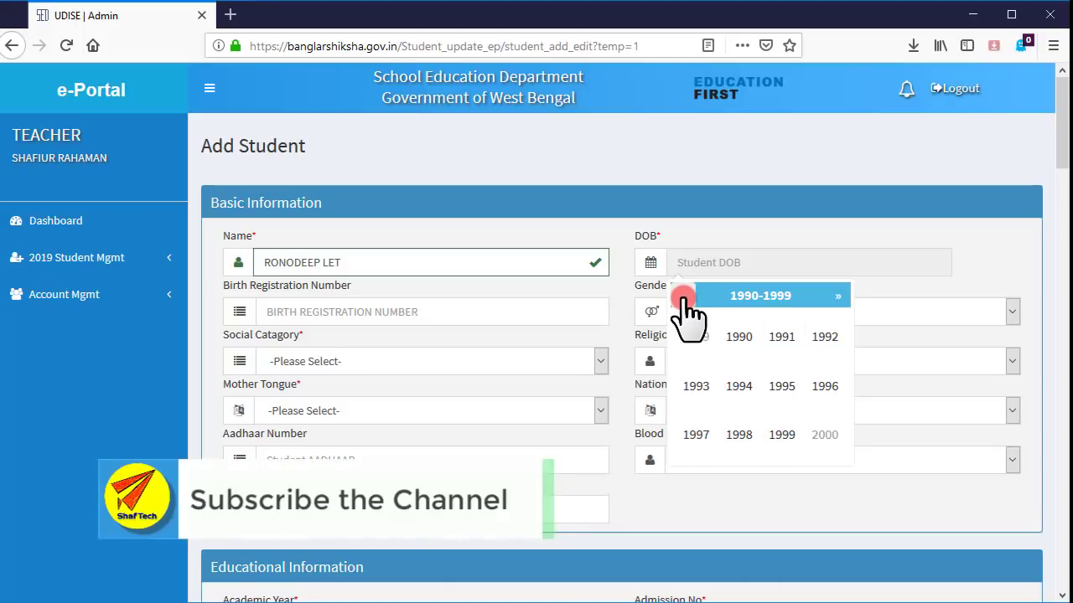
left_click(792, 296)
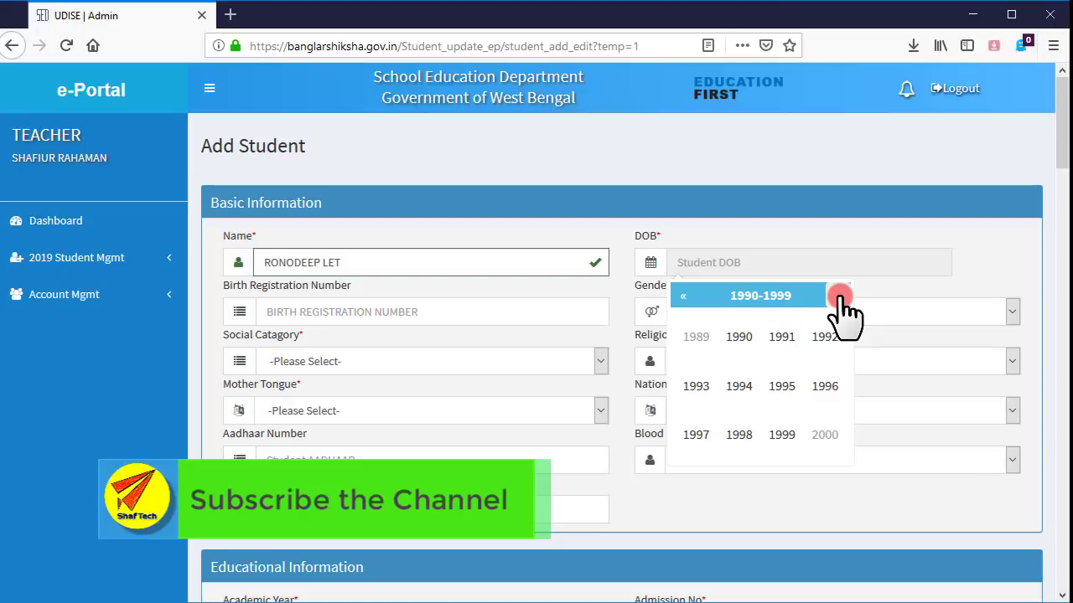
left_click(839, 297)
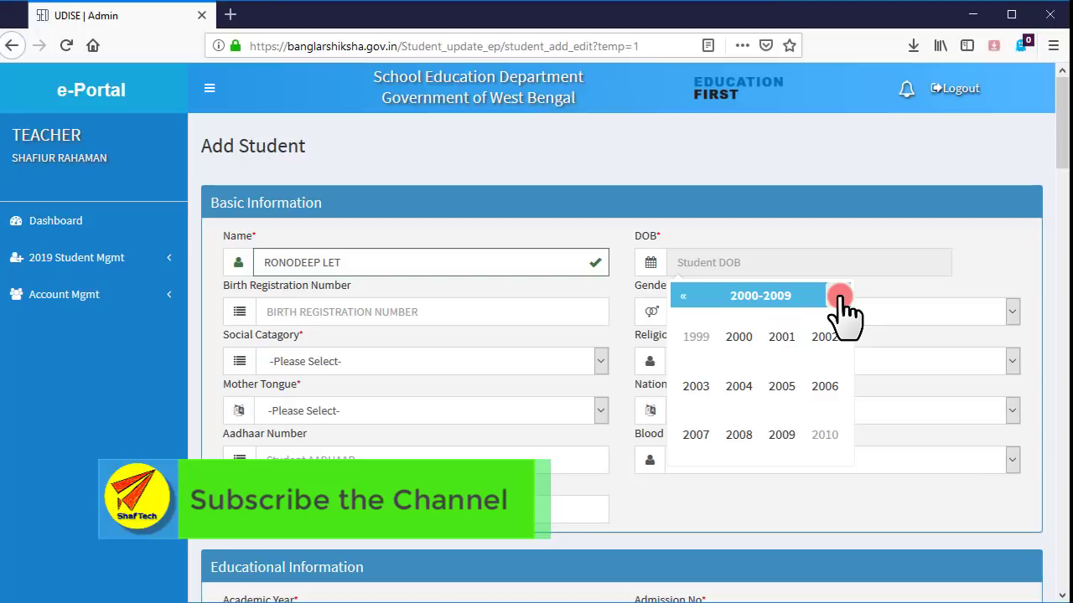
left_click(737, 435)
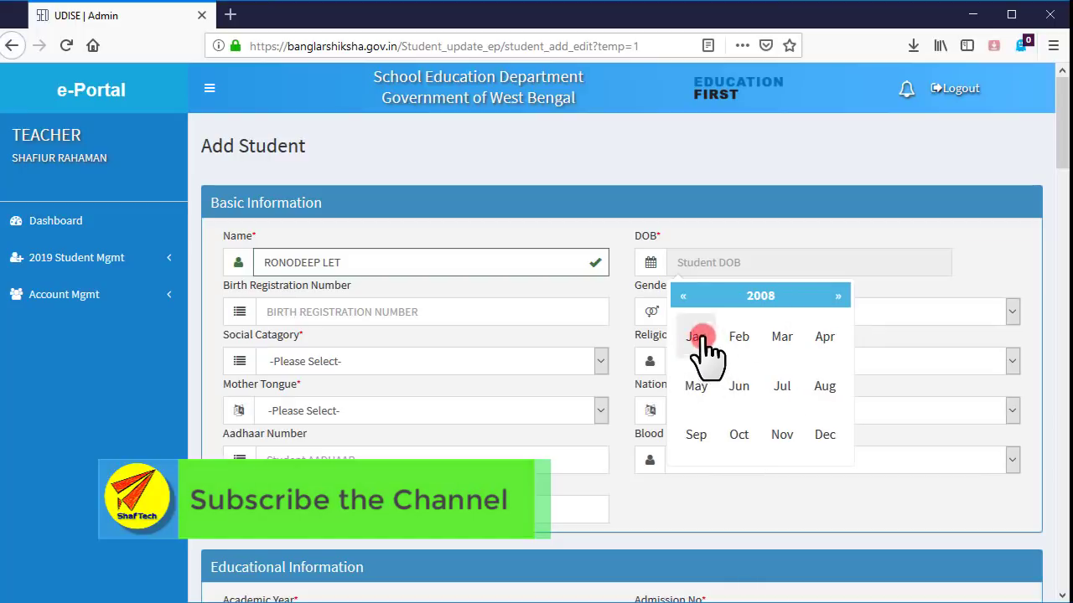
left_click(825, 338)
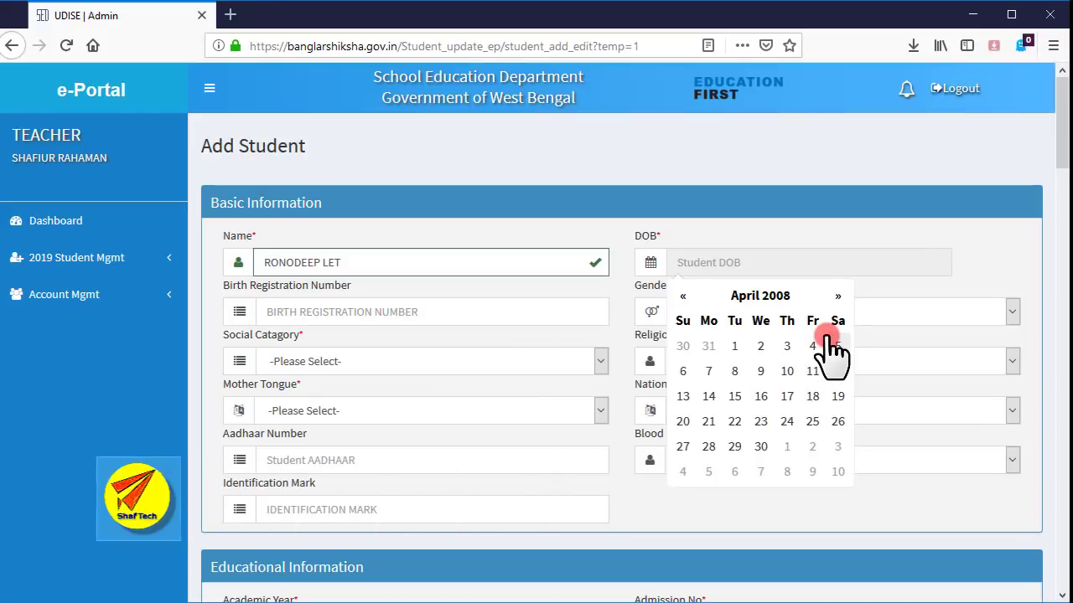
left_click(683, 446)
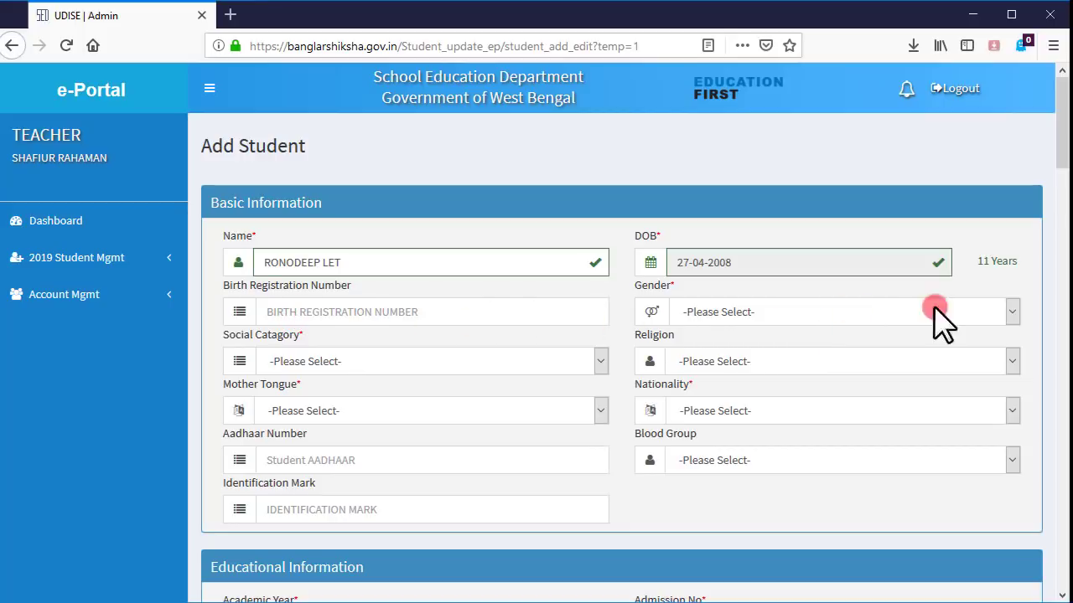
- Set gender MALE, social category SC, religion HINDU, mother tongue BENGALI and nationality INDIAN
left_click(1012, 310)
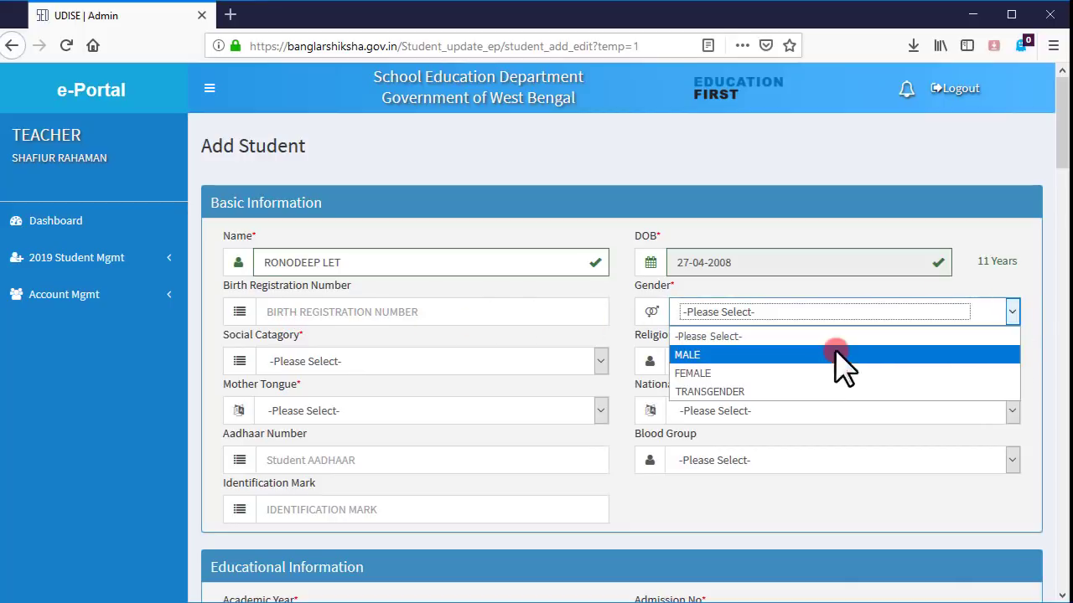
left_click(699, 355)
left_click(602, 360)
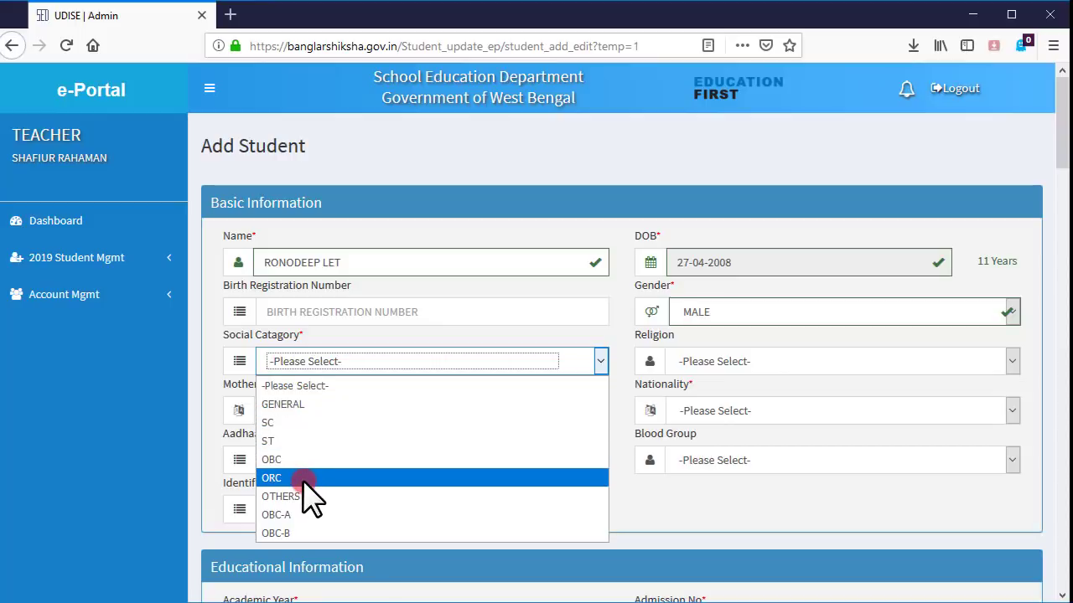
left_click(301, 423)
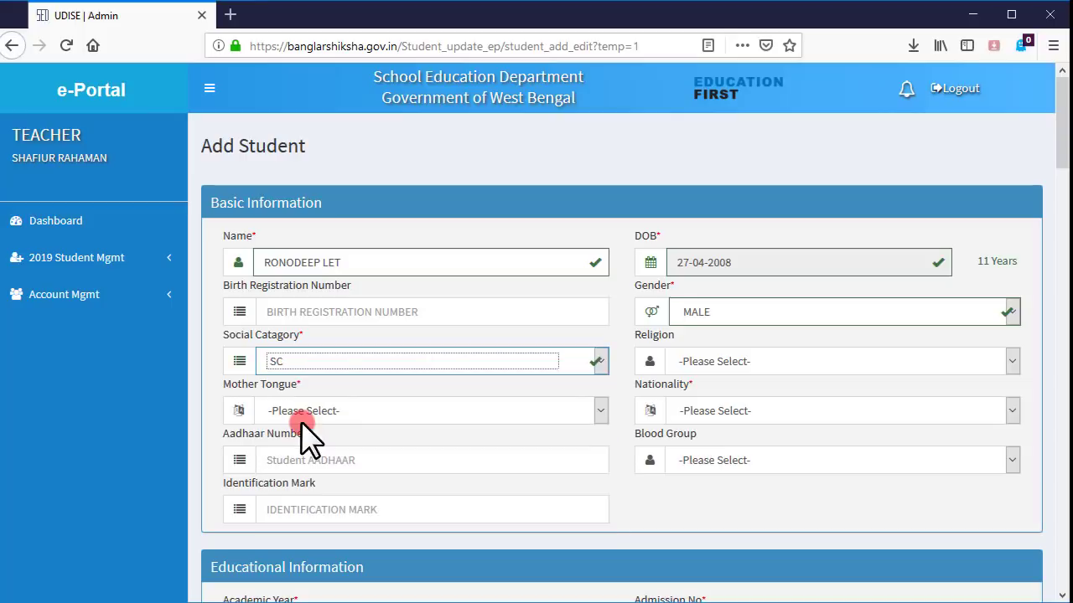
left_click(960, 363)
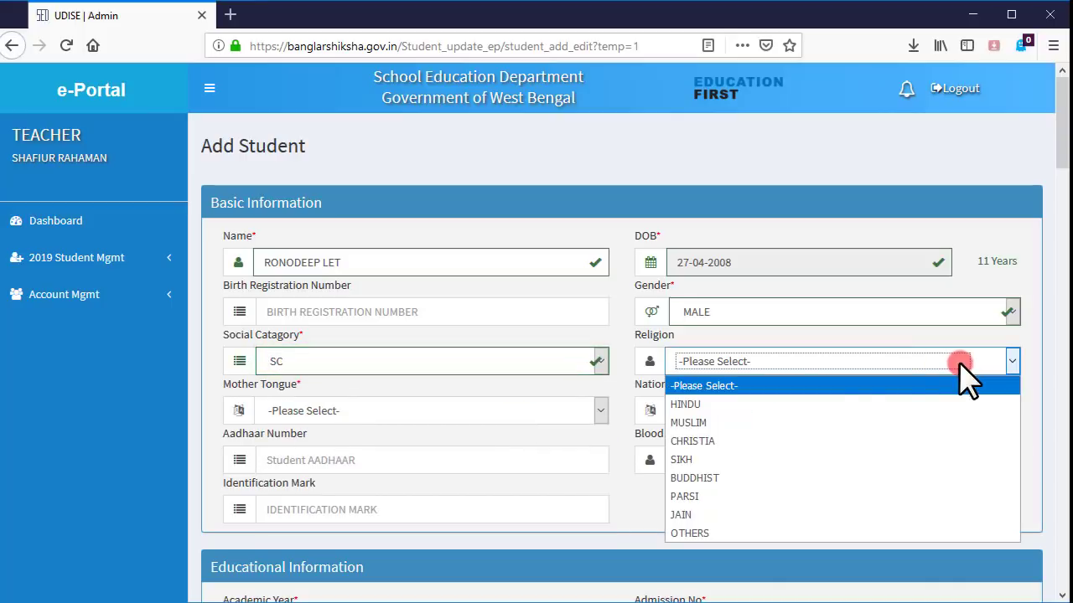
left_click(779, 406)
left_click(587, 411)
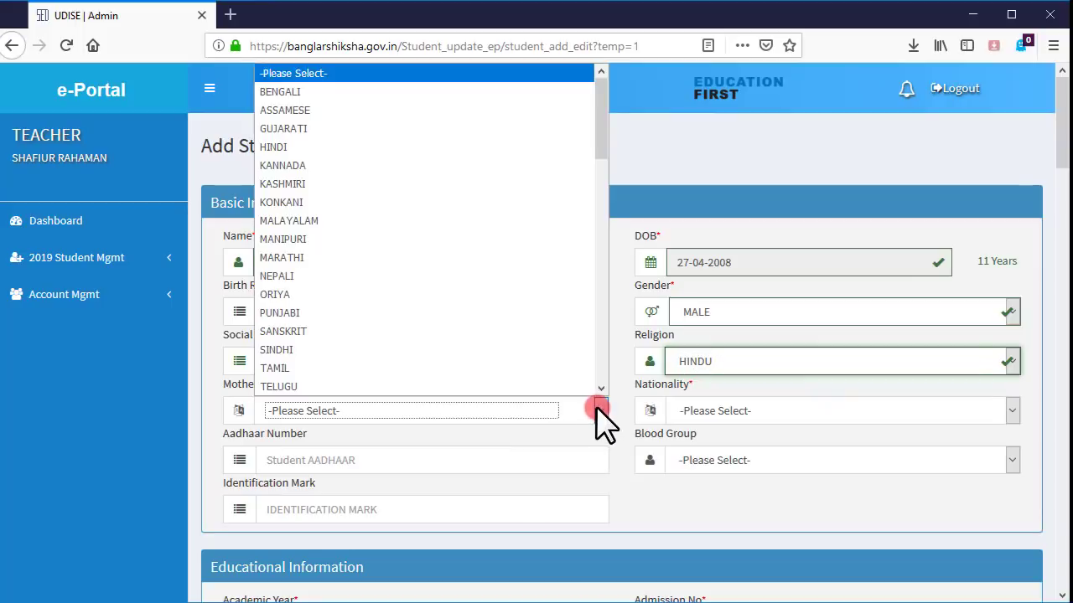
left_click(401, 109)
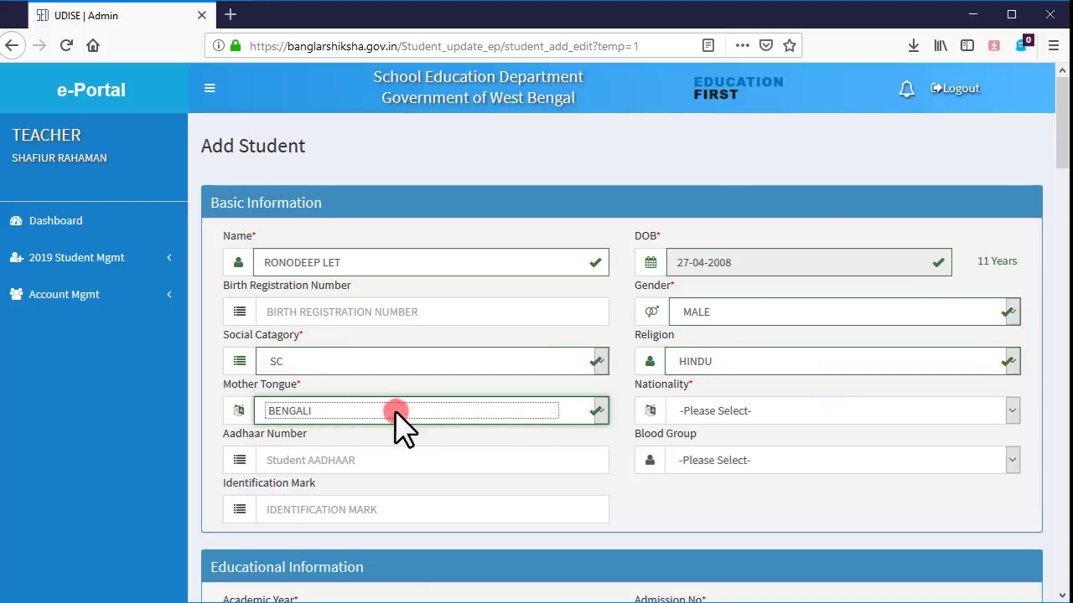
left_click(1012, 409)
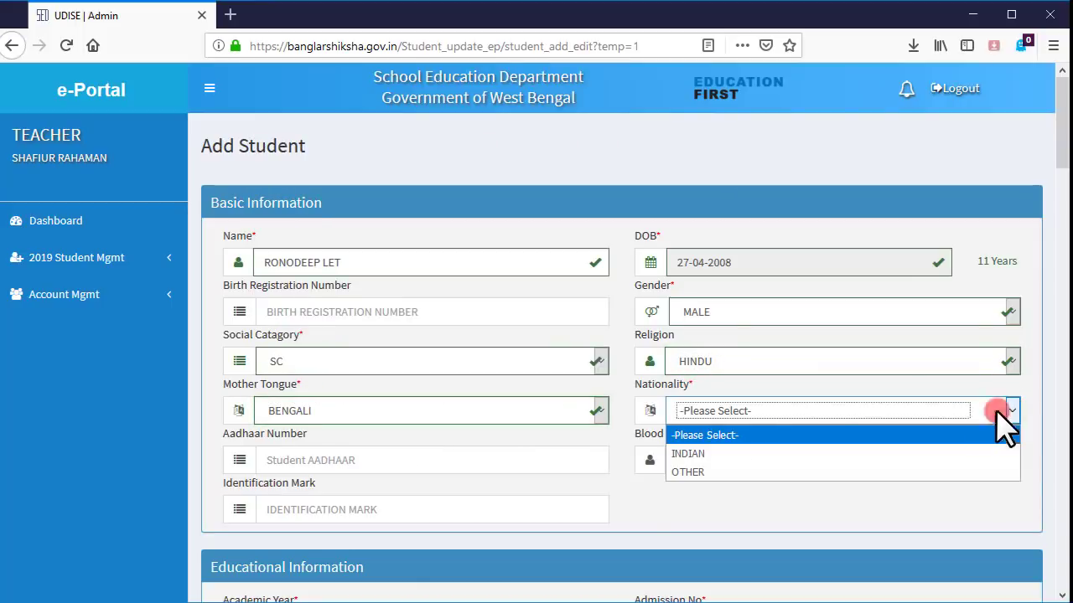
left_click(687, 454)
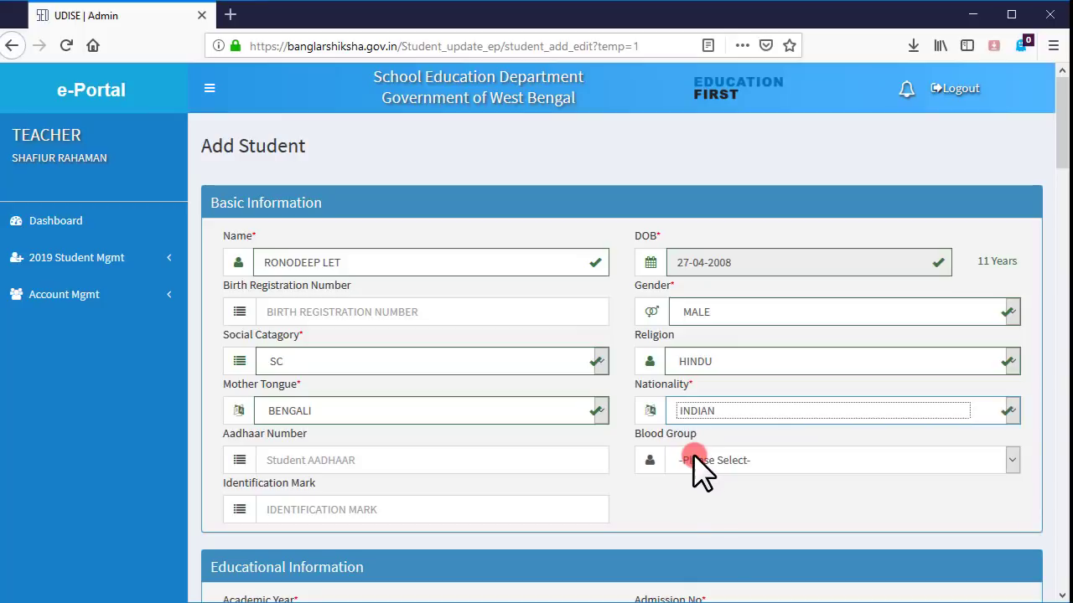
- Enter the student's Aadhaar number
left_click(369, 463)
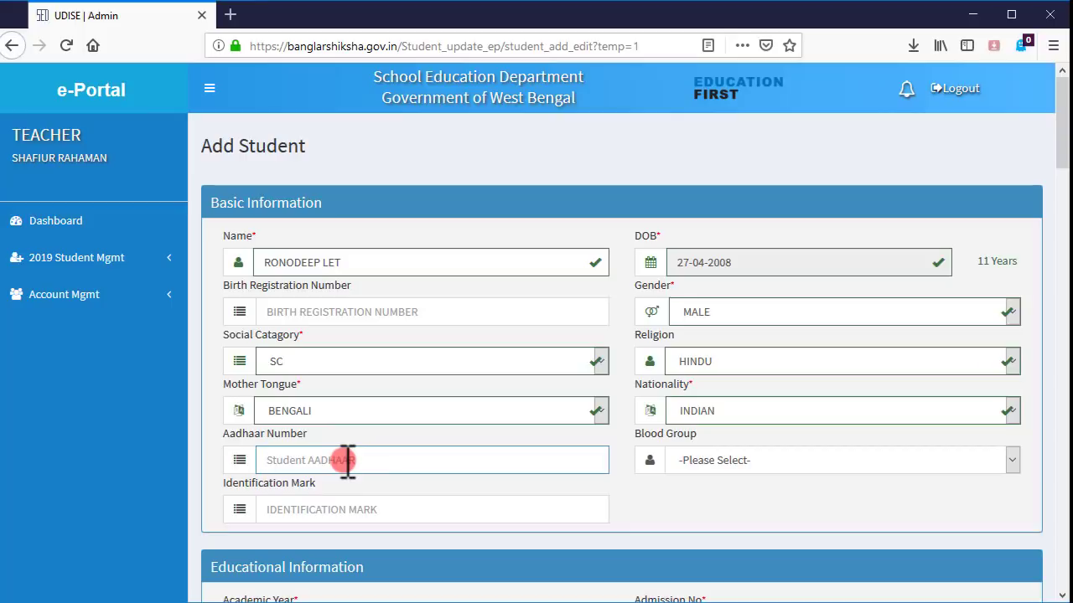
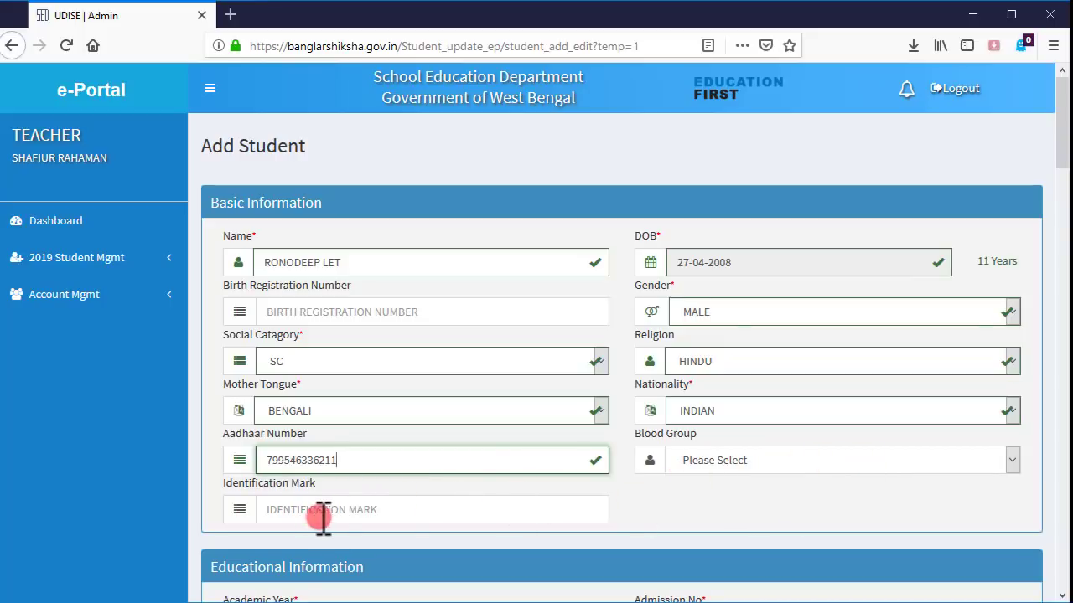
scroll(405, 510, "down", 4)
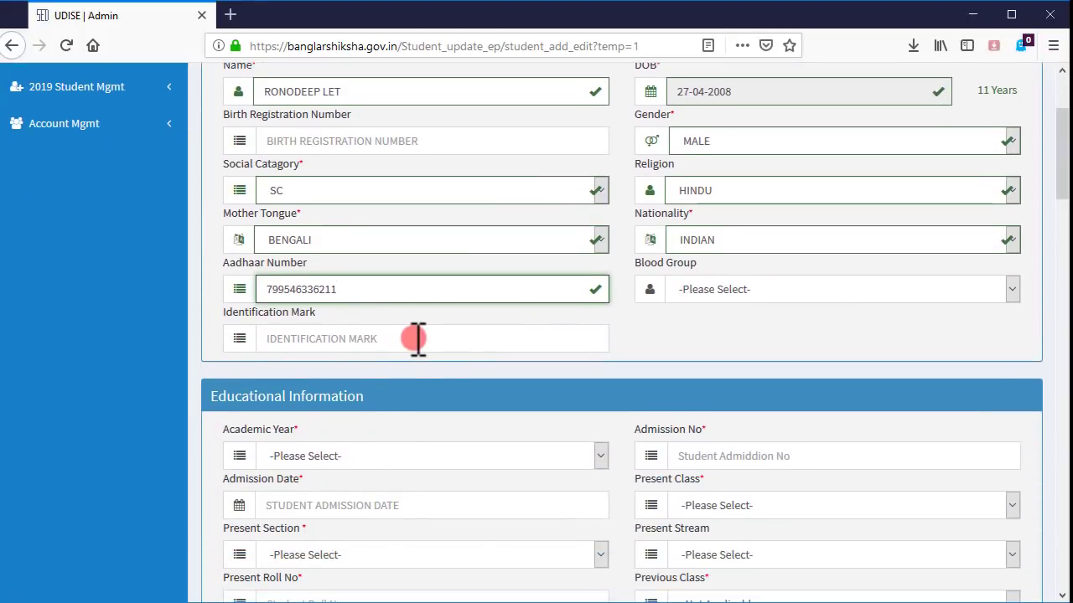
- Scroll back to review the Basic Information, including the entered Aadhaar number
scroll(417, 339, "up", 2)
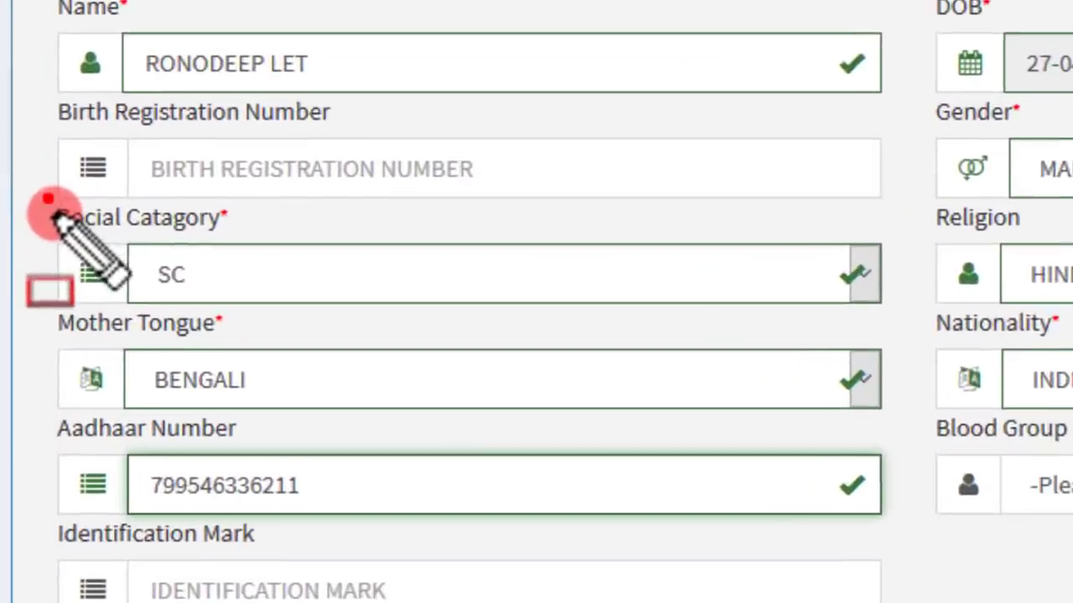
mouse_move(217, 239)
left_mouse_down()
mouse_move(293, 255)
mouse_move(256, 221)
left_mouse_up()
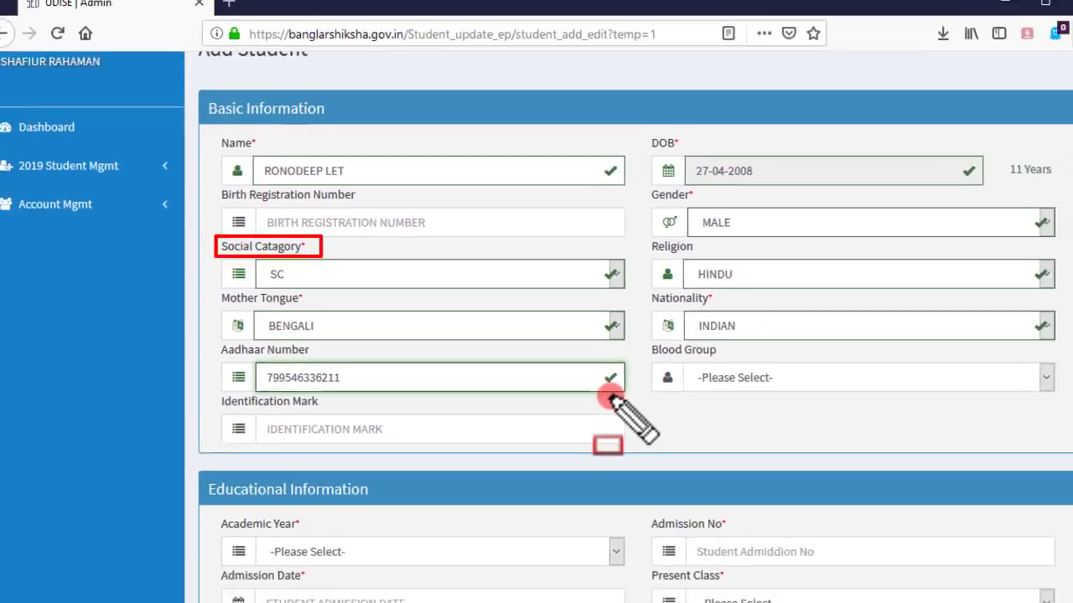
scroll(603, 398, "down", 5)
- Set academic year 2019, admission number 1656 and admission date 02-01-2019
left_click(604, 199)
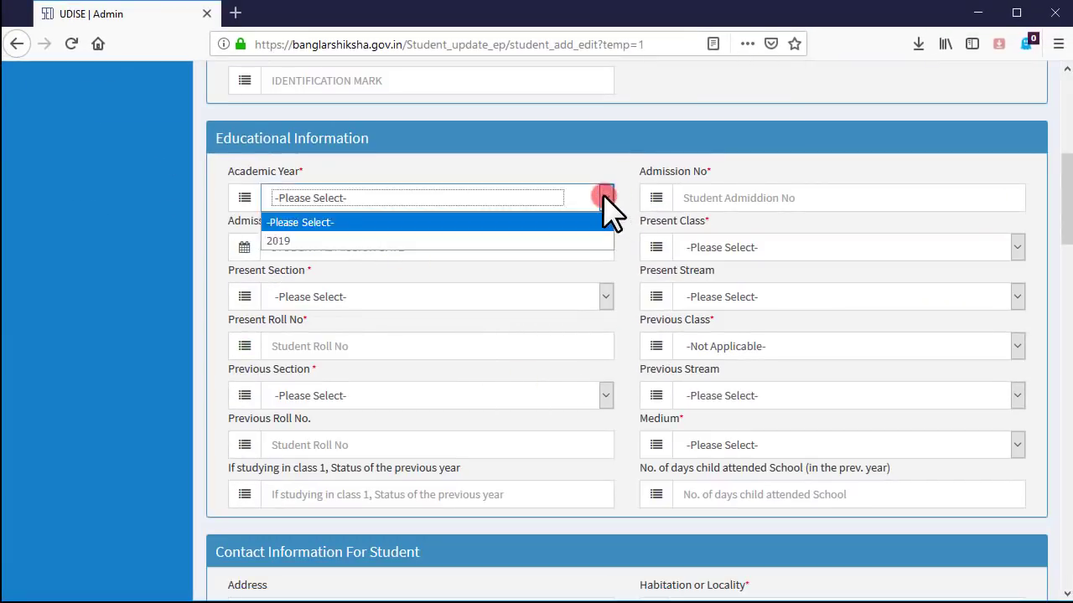
left_click(381, 241)
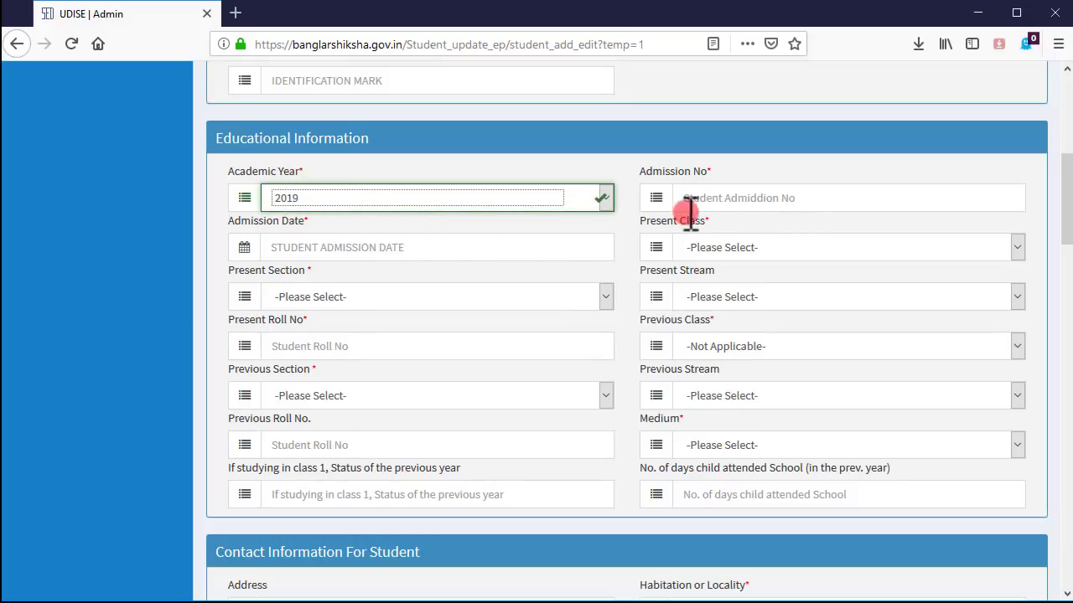
left_click(729, 200)
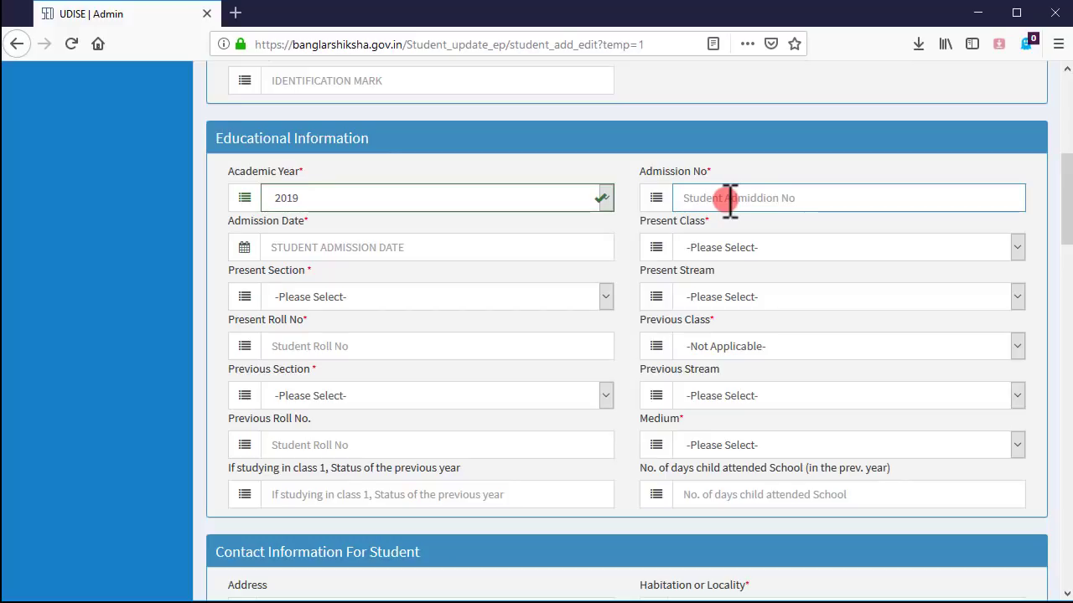
type("1656")
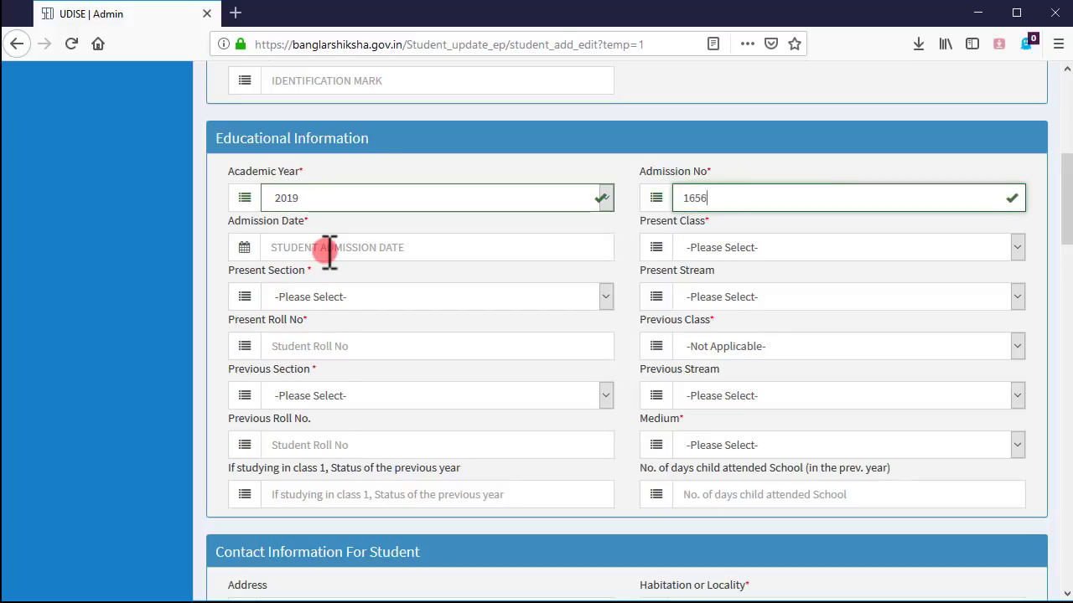
left_click(328, 246)
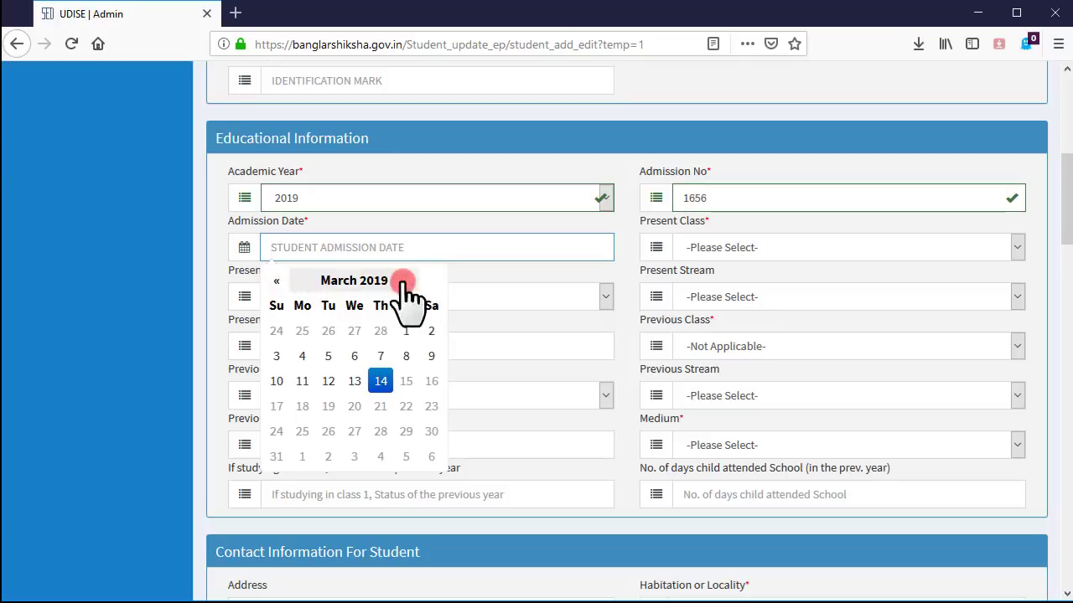
left_click(340, 282)
left_click(297, 323)
left_click(355, 329)
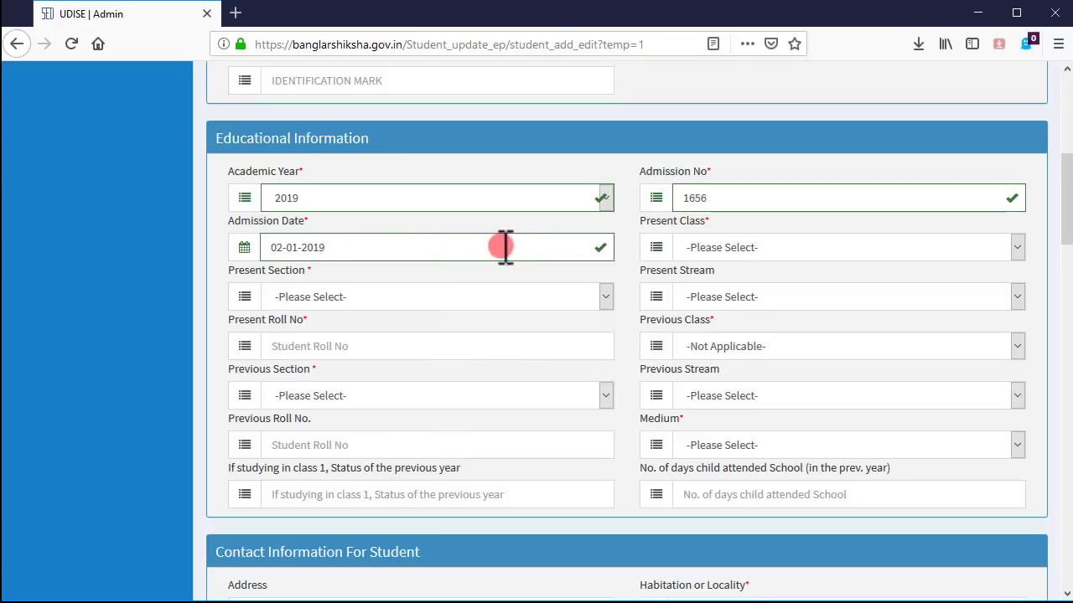
- Set the present class to CLASS V, section B, roll number 16
left_click(869, 253)
left_click(775, 291)
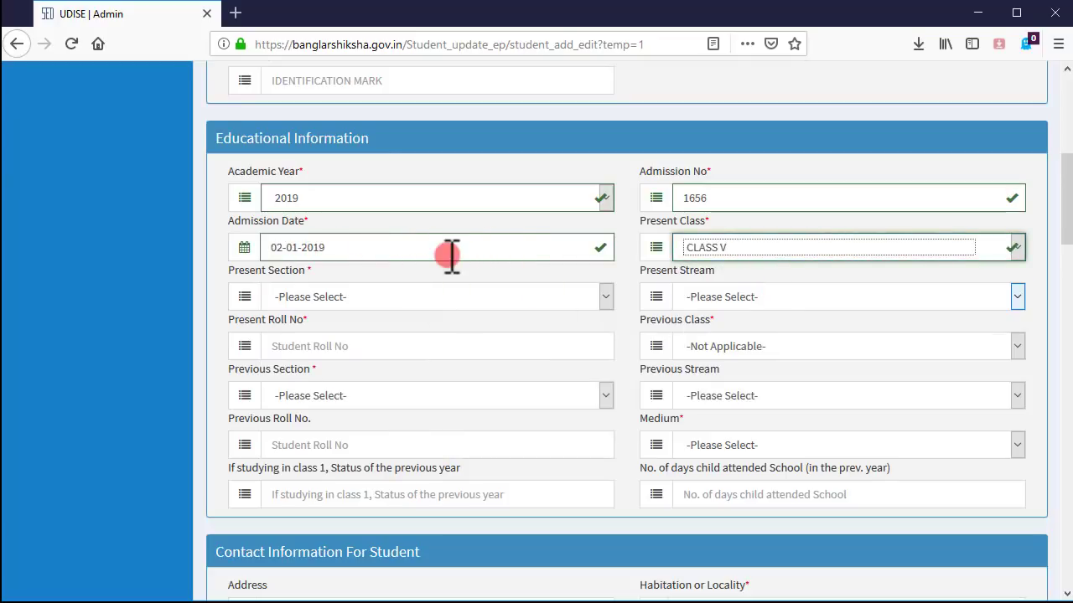
left_click(345, 300)
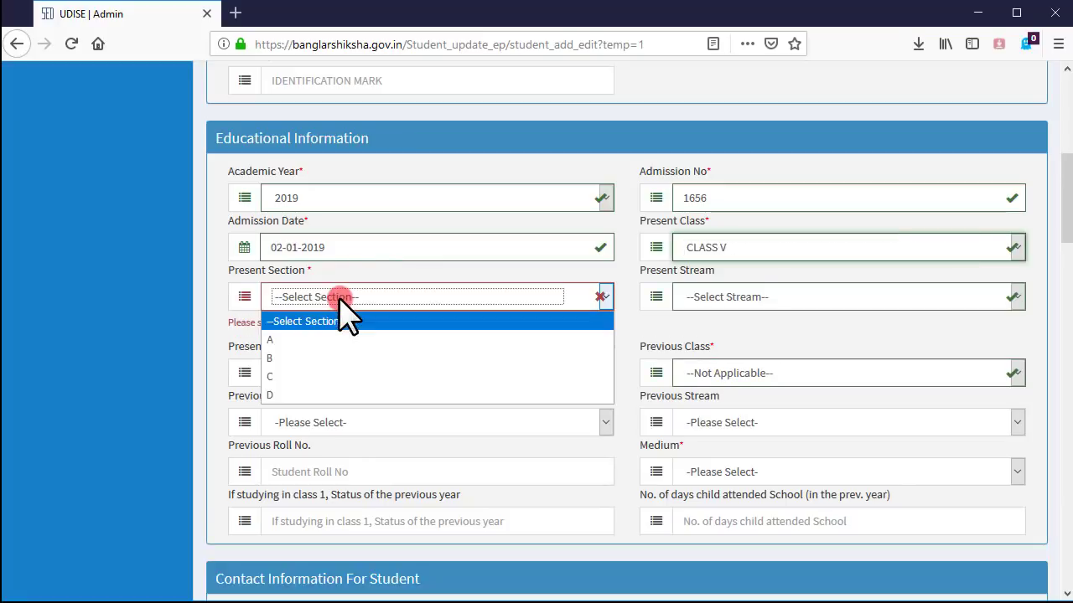
left_click(300, 359)
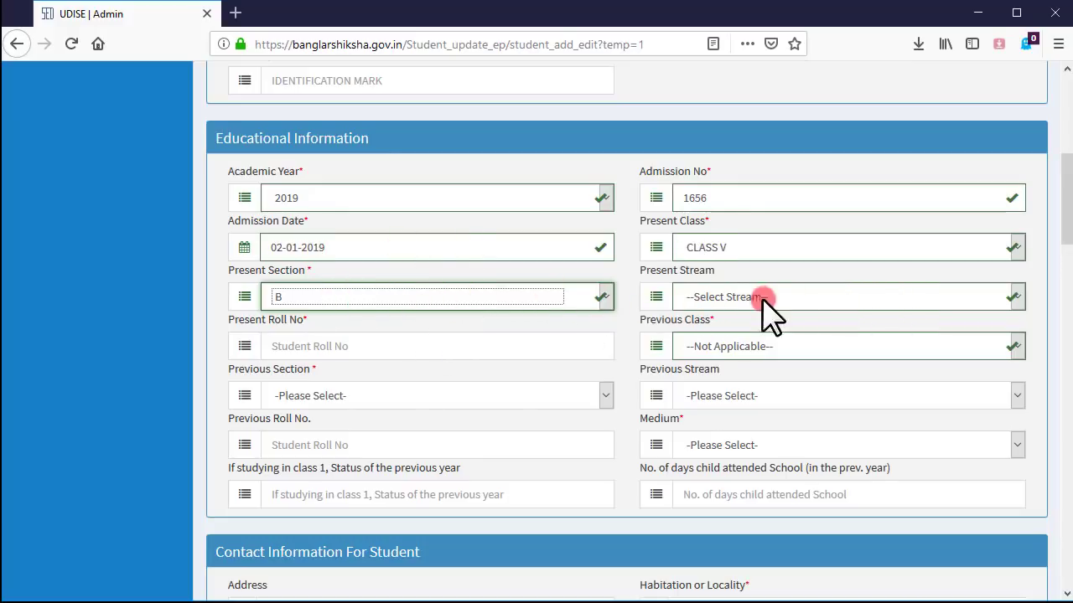
left_click(356, 350)
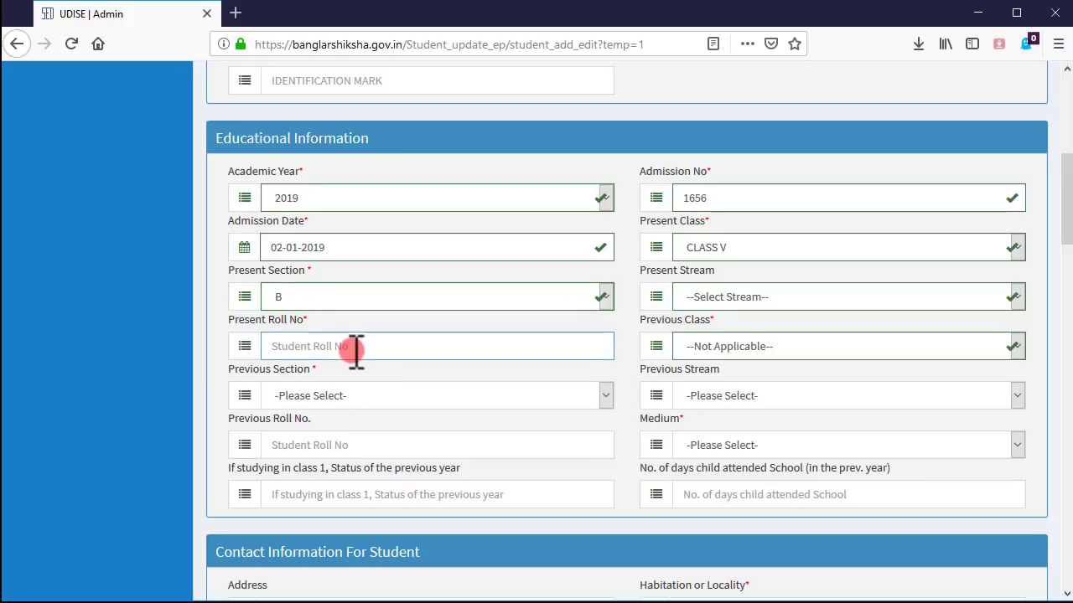
type("16")
- Set the previous class to CLASS IV section A and the medium to BENGALI
left_click(726, 350)
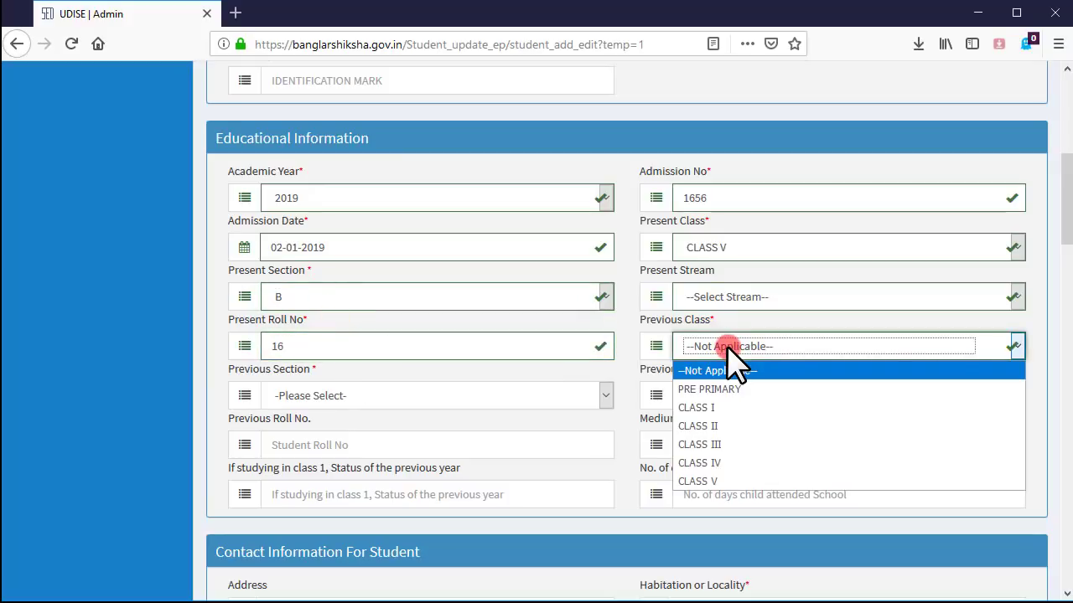
left_click(714, 466)
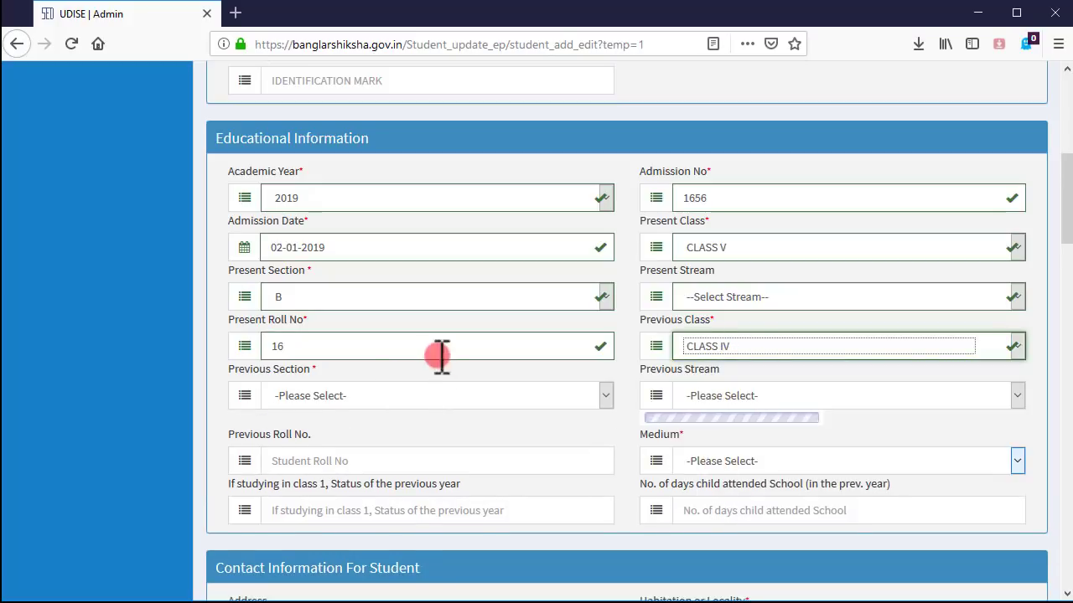
left_click(604, 397)
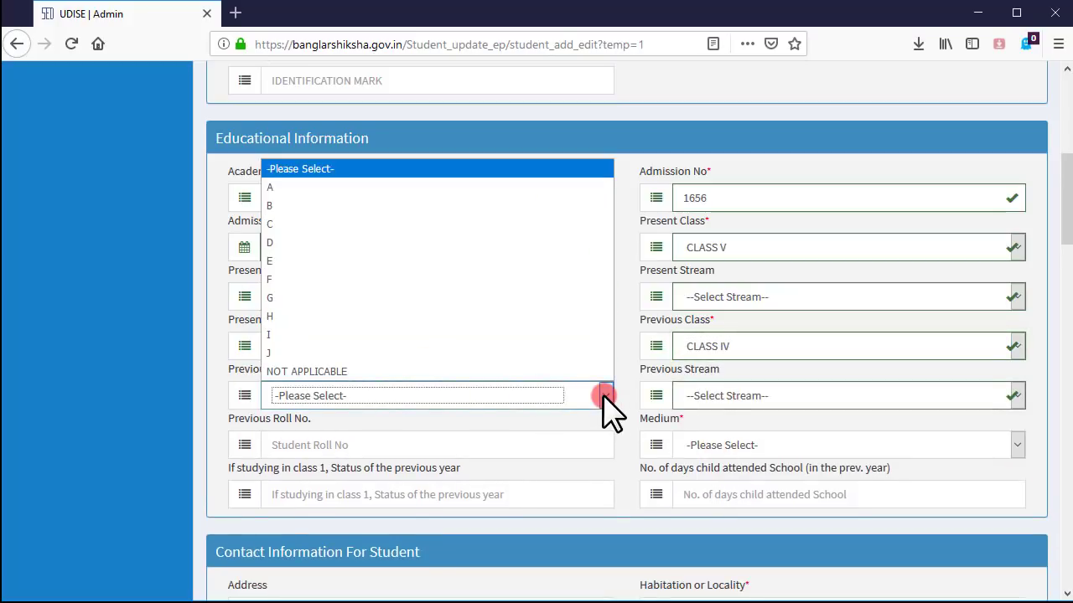
left_click(368, 187)
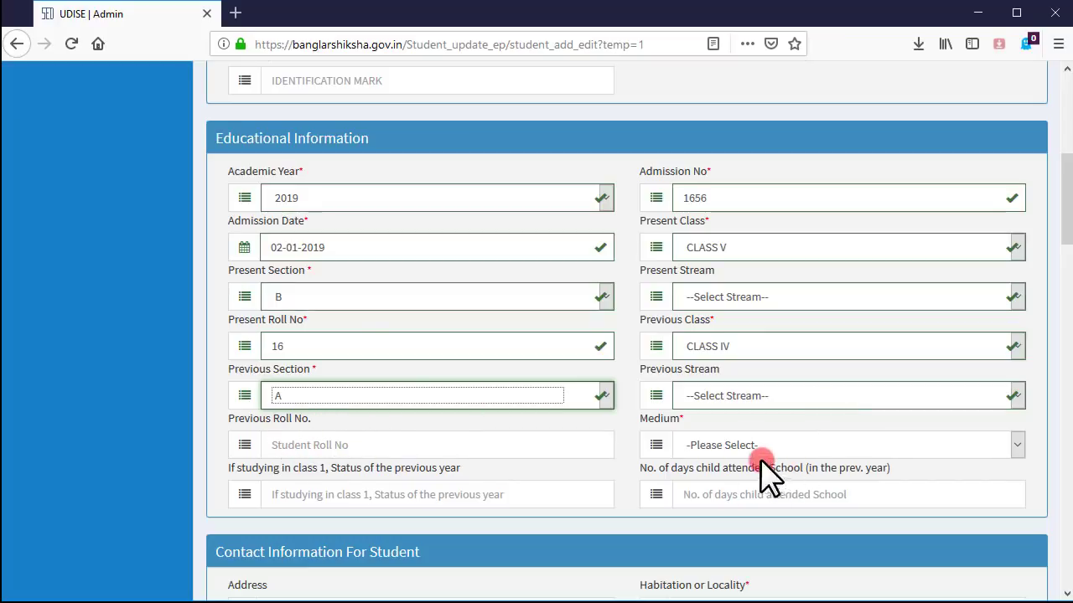
left_click(855, 447)
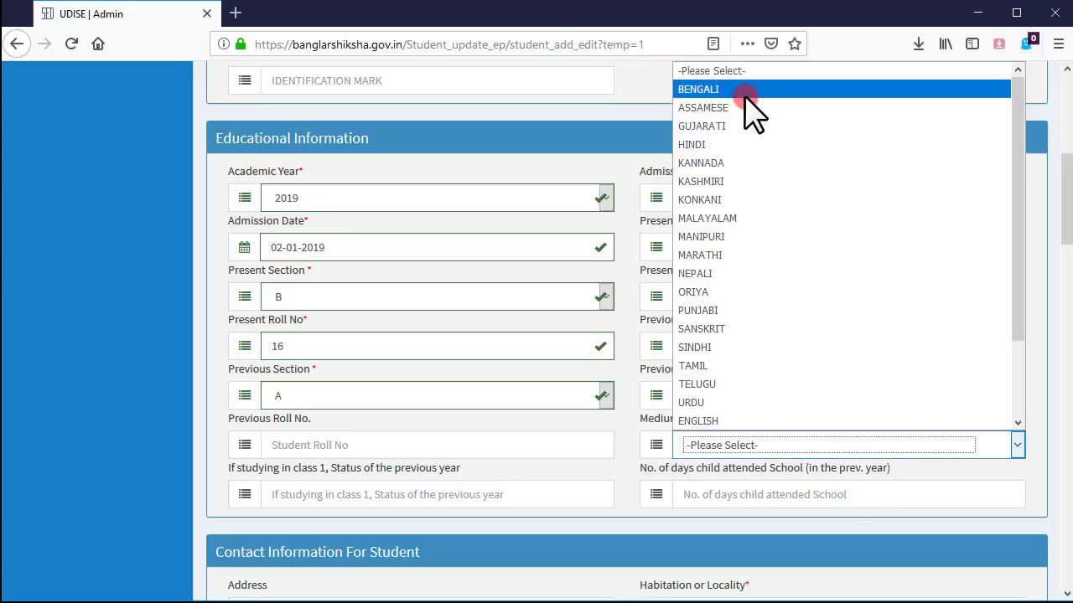
left_click(751, 90)
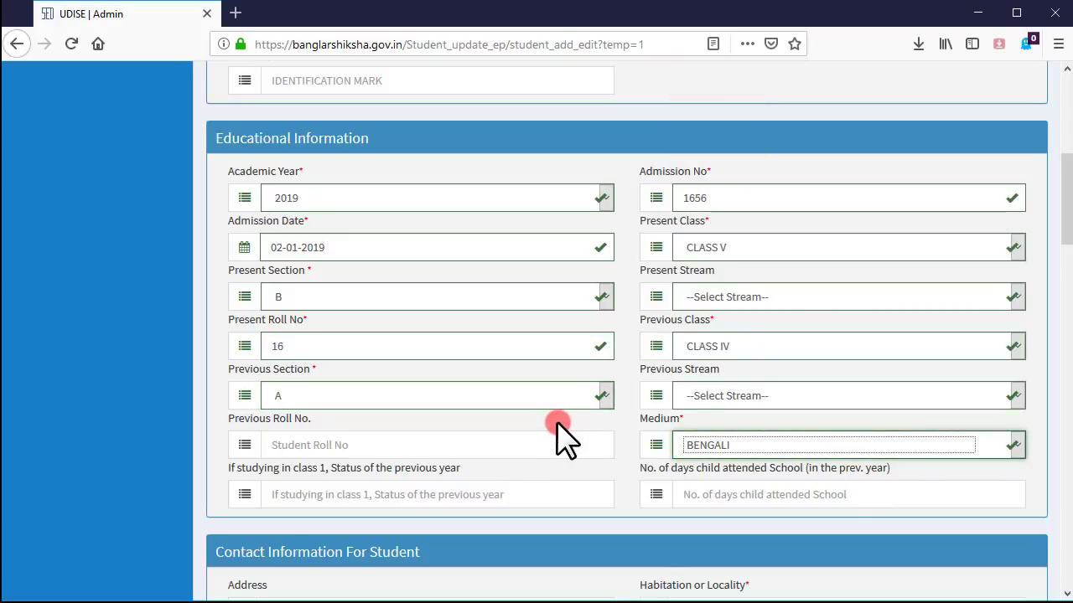
scroll(307, 318, "down", 2)
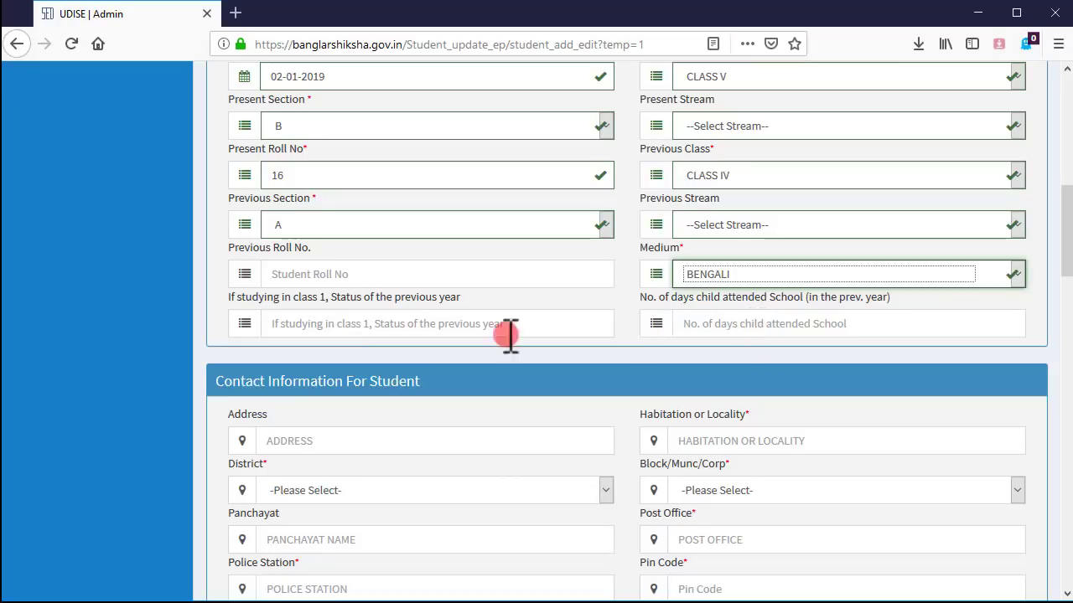
scroll(467, 337, "down", 3)
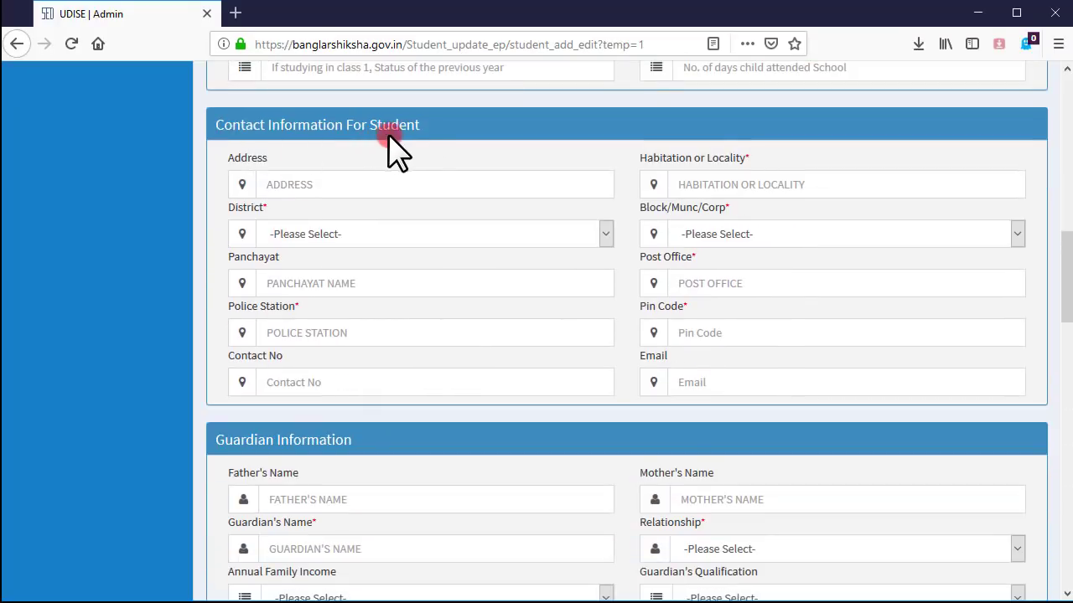
- Fill in the student's address and locality, and choose the district and block
left_click(408, 186)
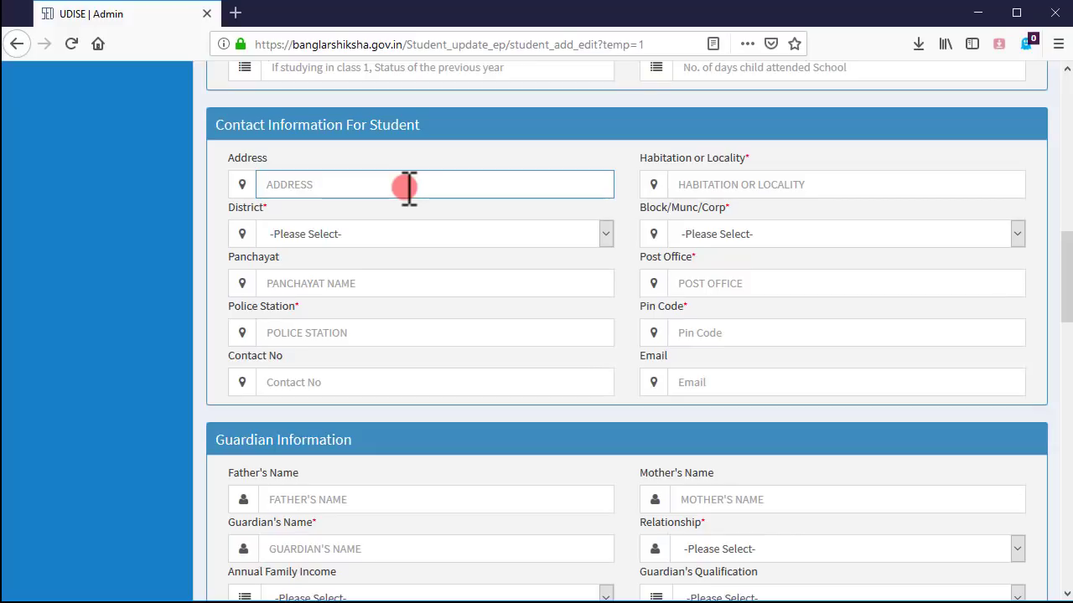
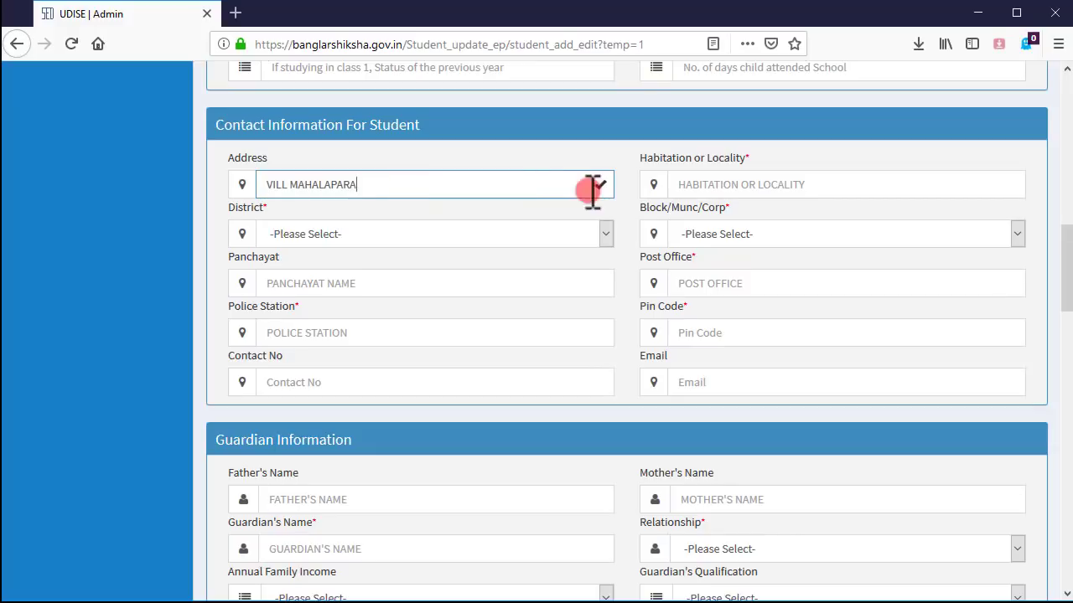
left_click(692, 184)
type("KURUMGRAM")
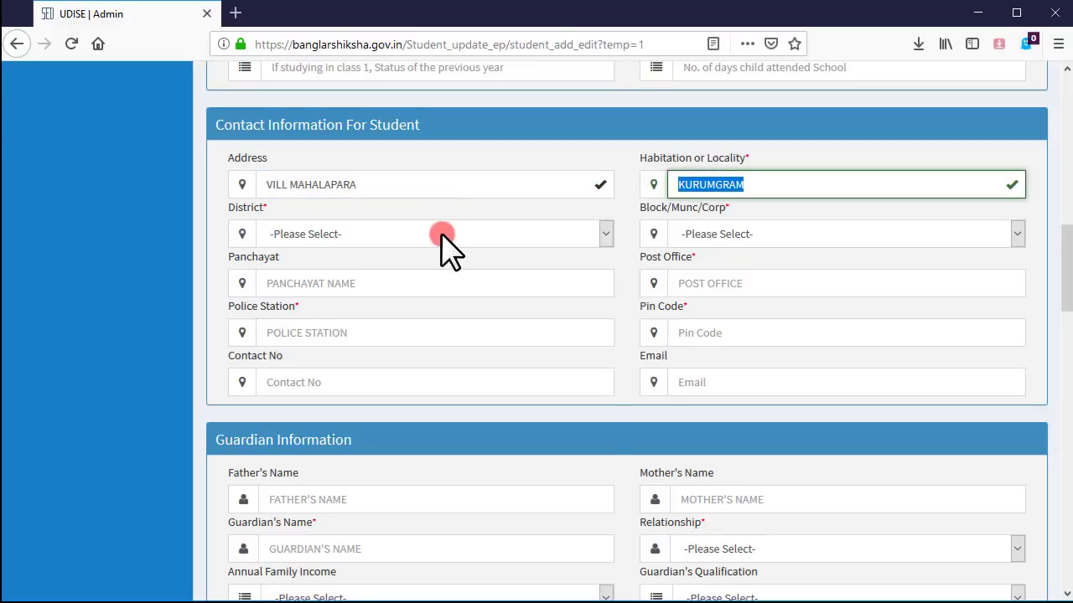
left_click(439, 237)
left_click(389, 317)
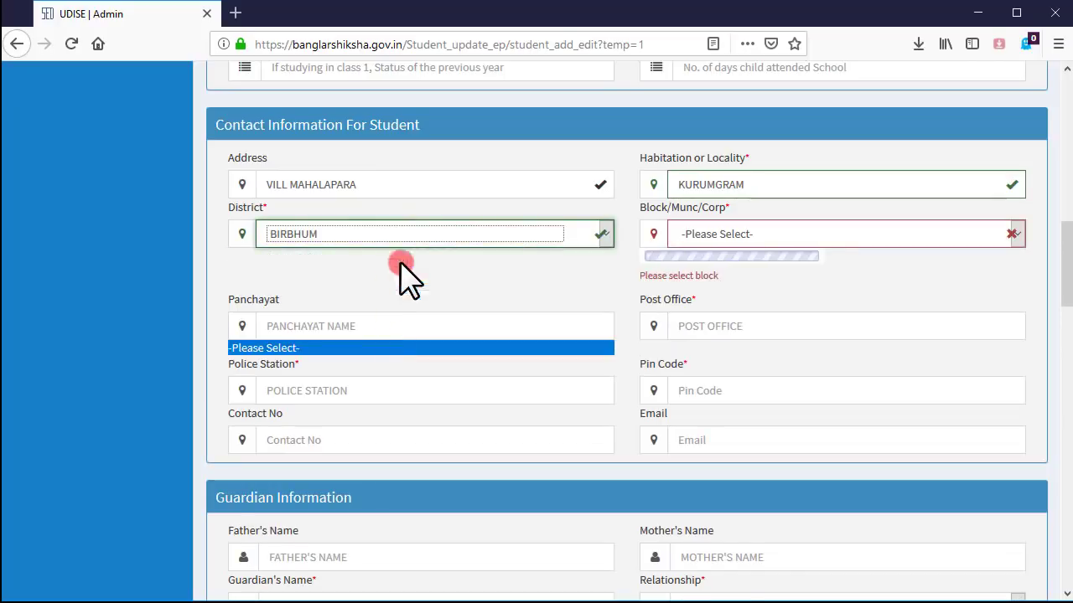
left_click(764, 231)
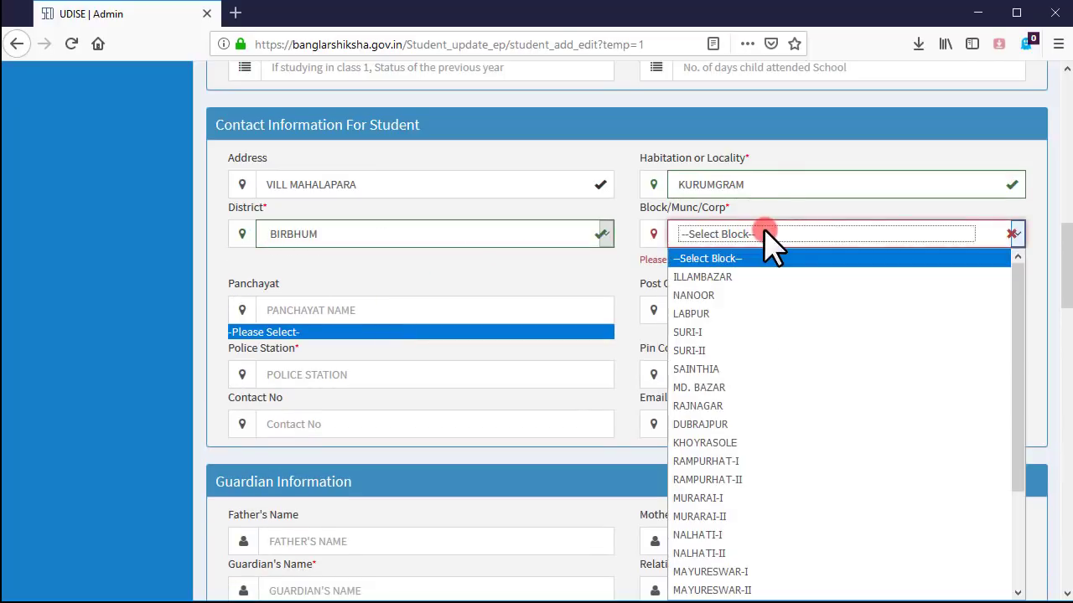
scroll(784, 373, "down", 3)
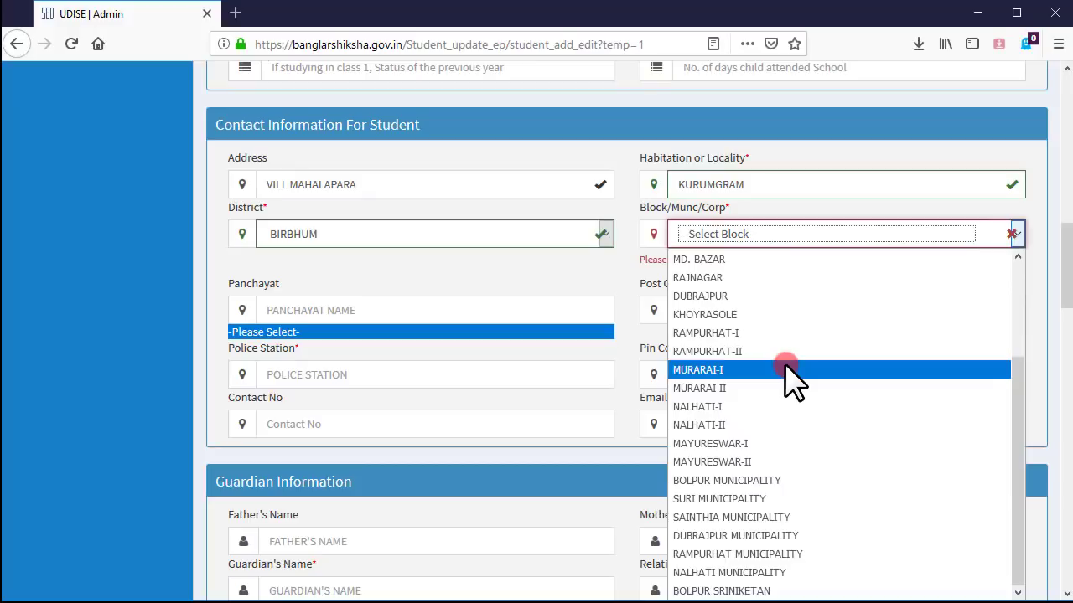
scroll(735, 396, "up", 1)
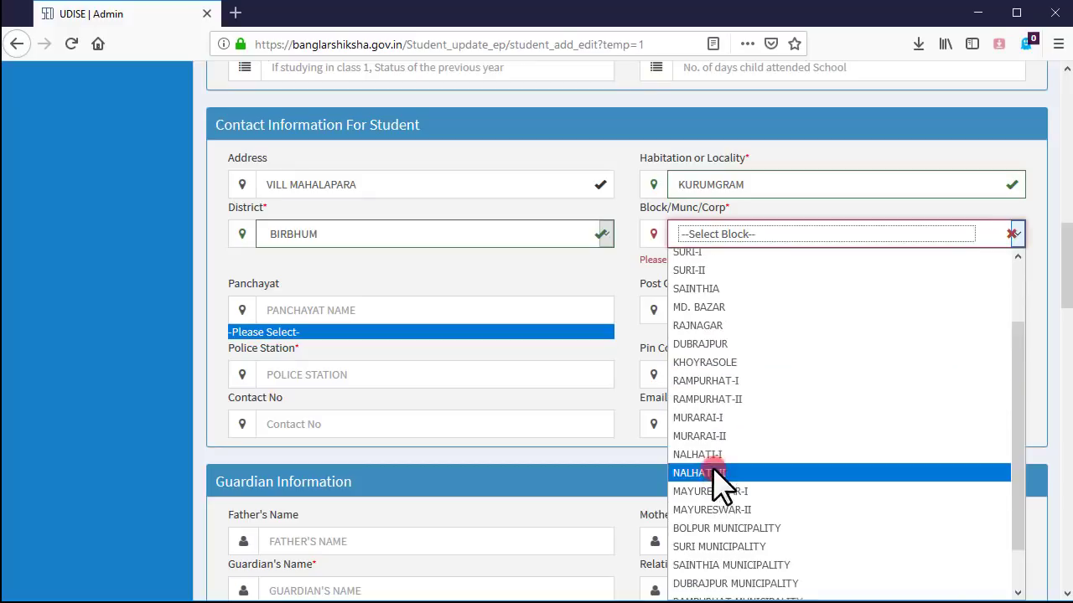
left_click(695, 463)
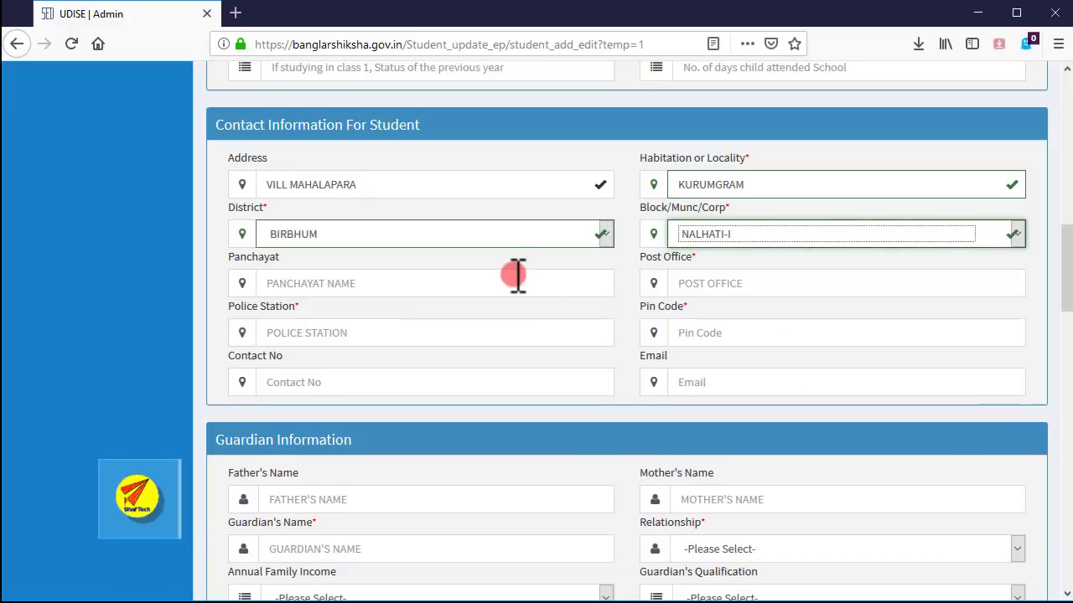
- Enter the panchayat, post office, police station, pin code and contact phone number
left_click(427, 280)
type("KURUMGRAM")
left_click(784, 291)
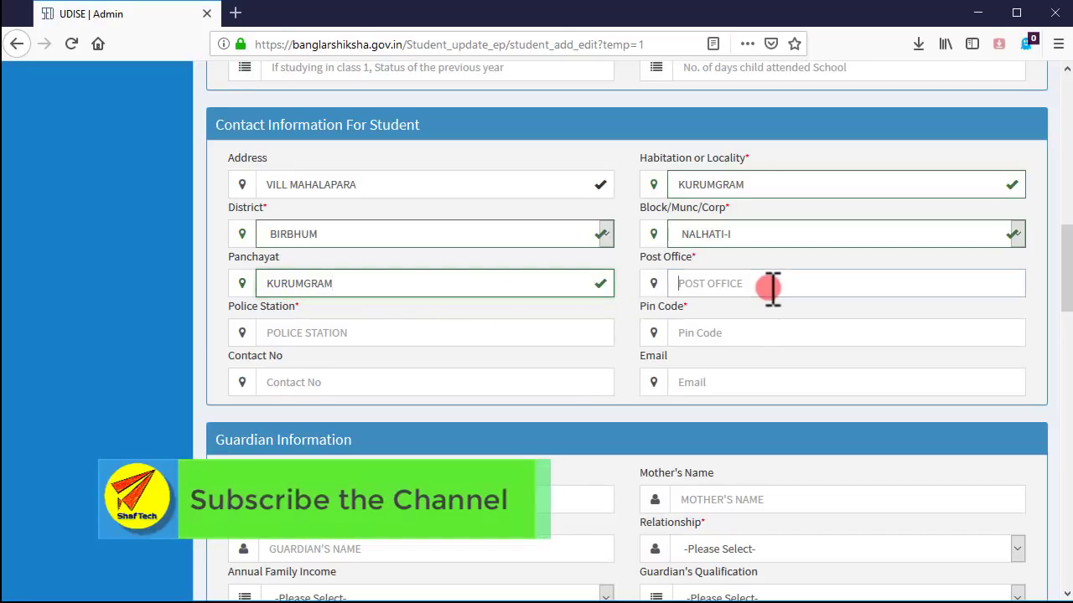
type("KURUMGRAM")
left_click(401, 321)
type("NALHATI")
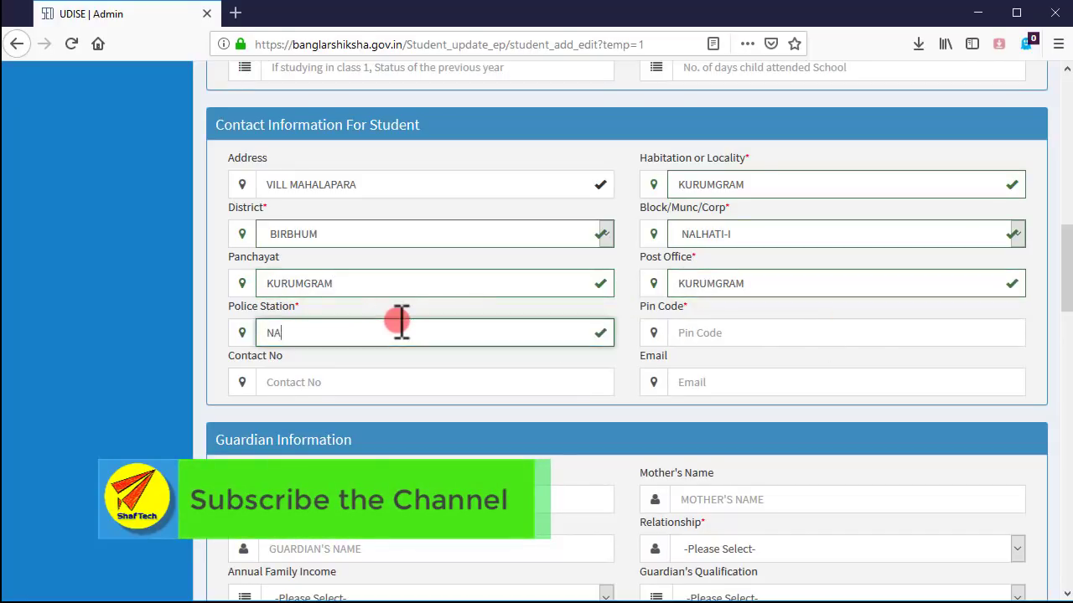
key("Tab")
type("731242")
left_click(385, 382)
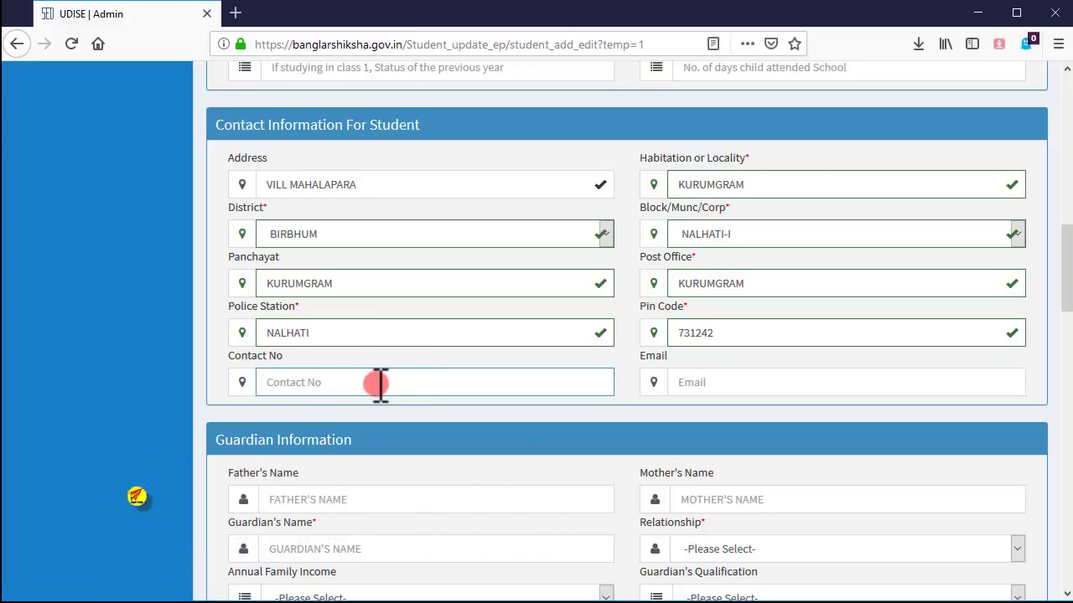
scroll(745, 369, "down", 2)
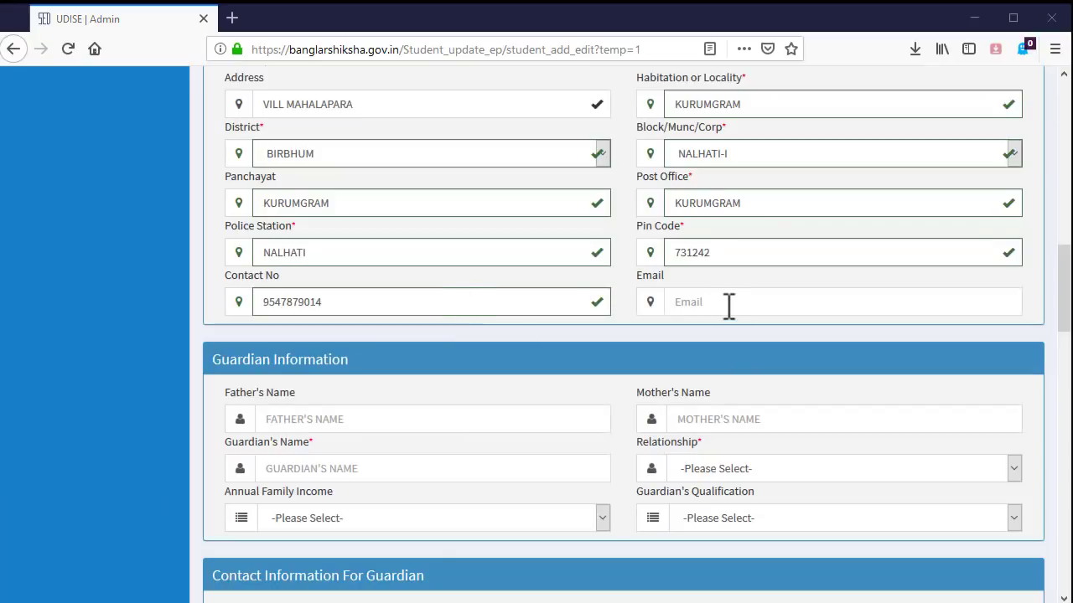
- Enter the father's, mother's and guardian's names
left_click(368, 421)
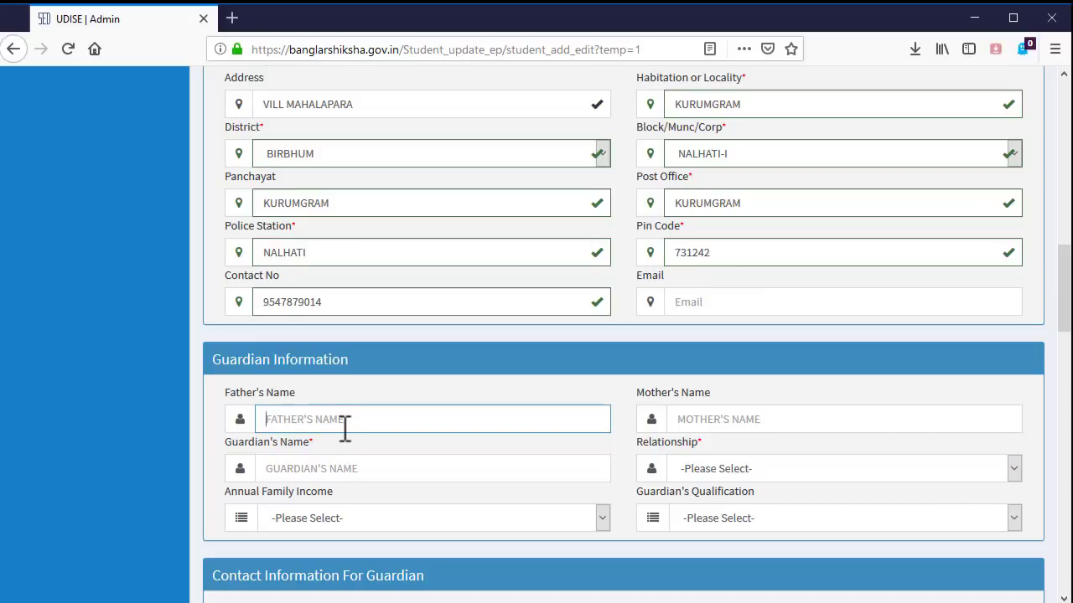
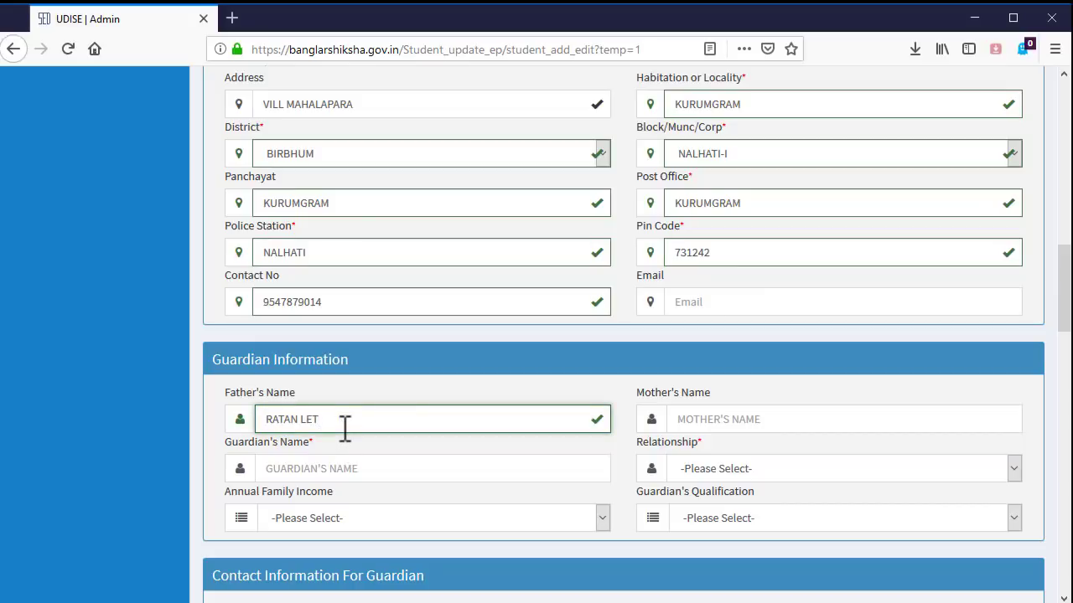
key("Tab")
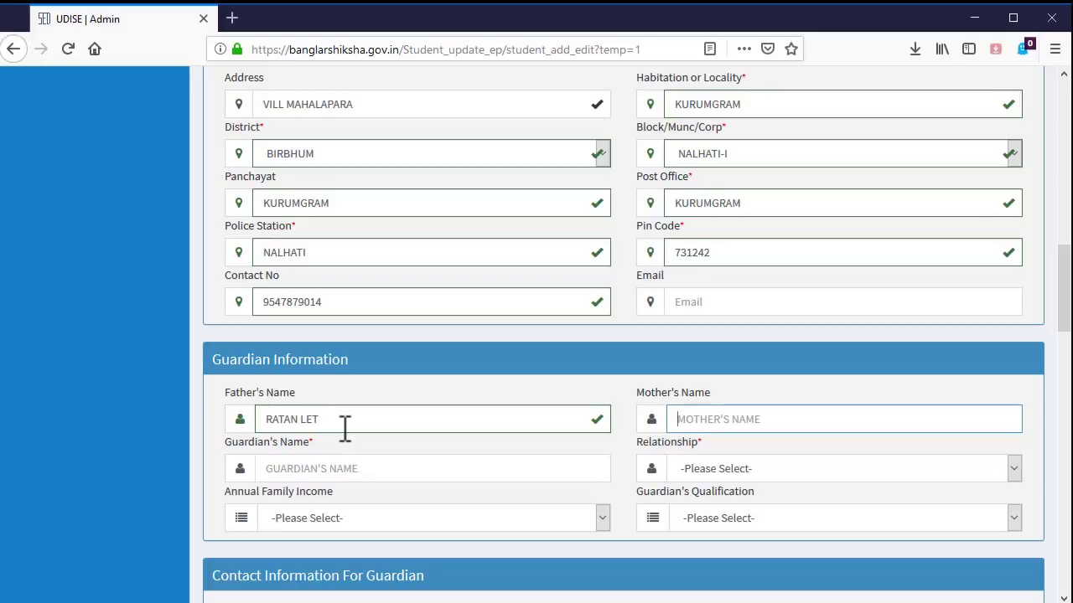
key("Tab")
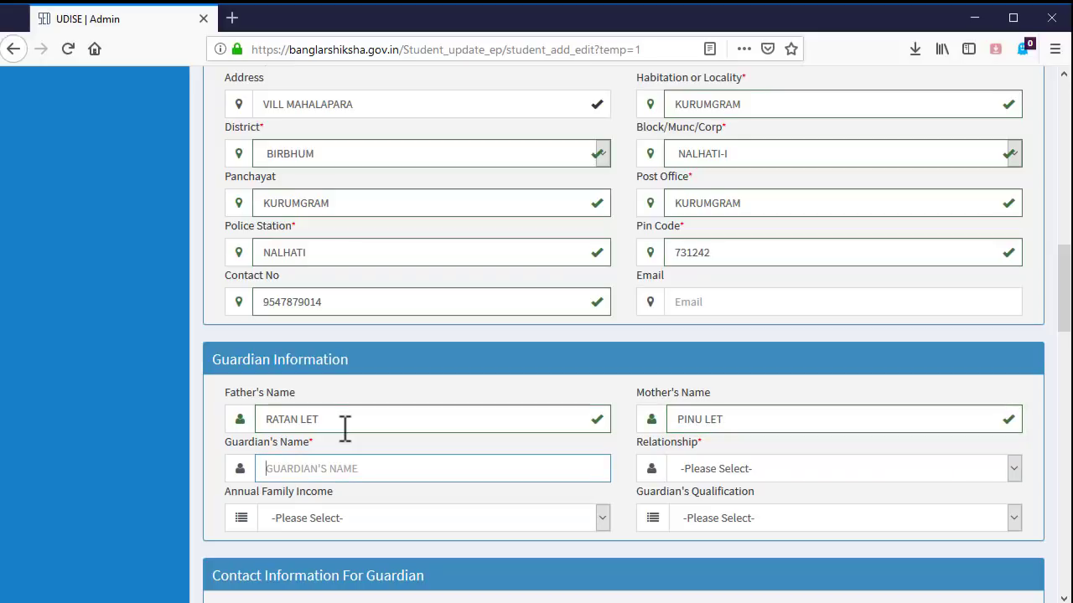
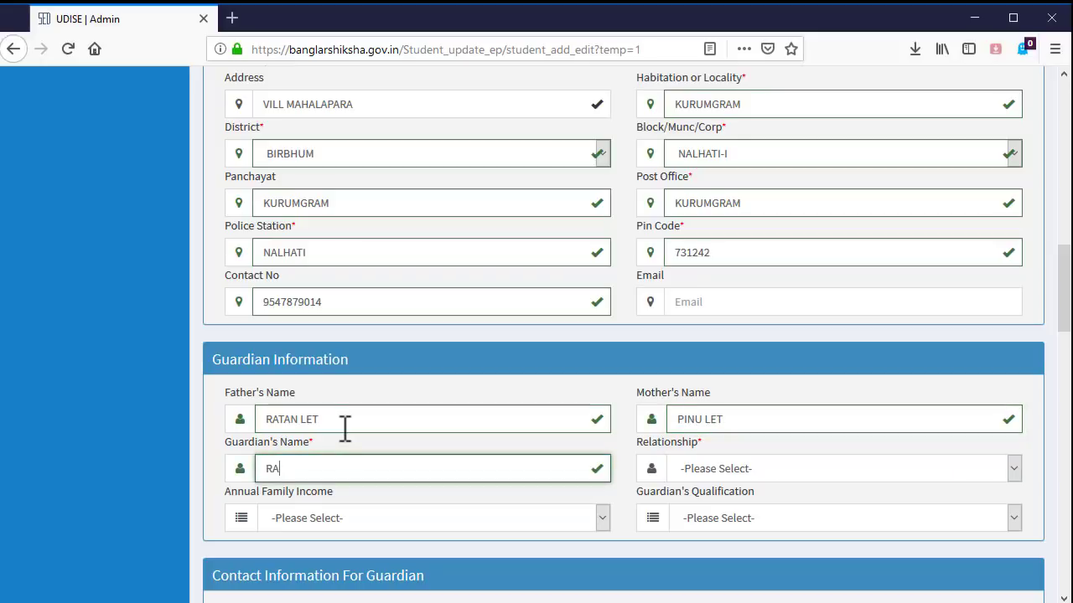
key("Tab")
- Set the guardian relationship to FATHER and annual family income to 0-50,000
left_click(850, 464)
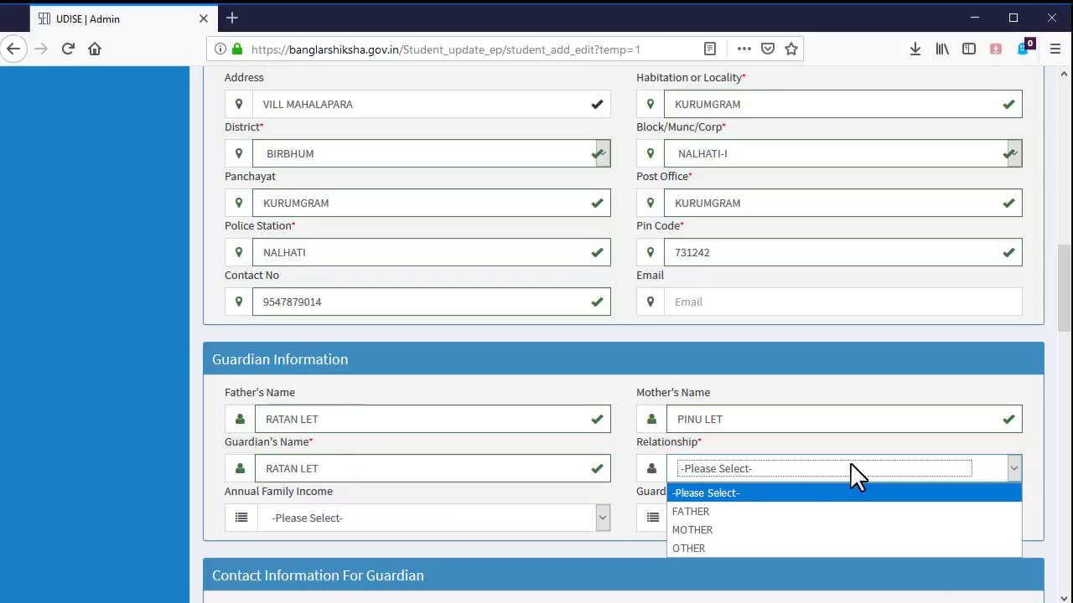
left_click(708, 509)
left_click(410, 520)
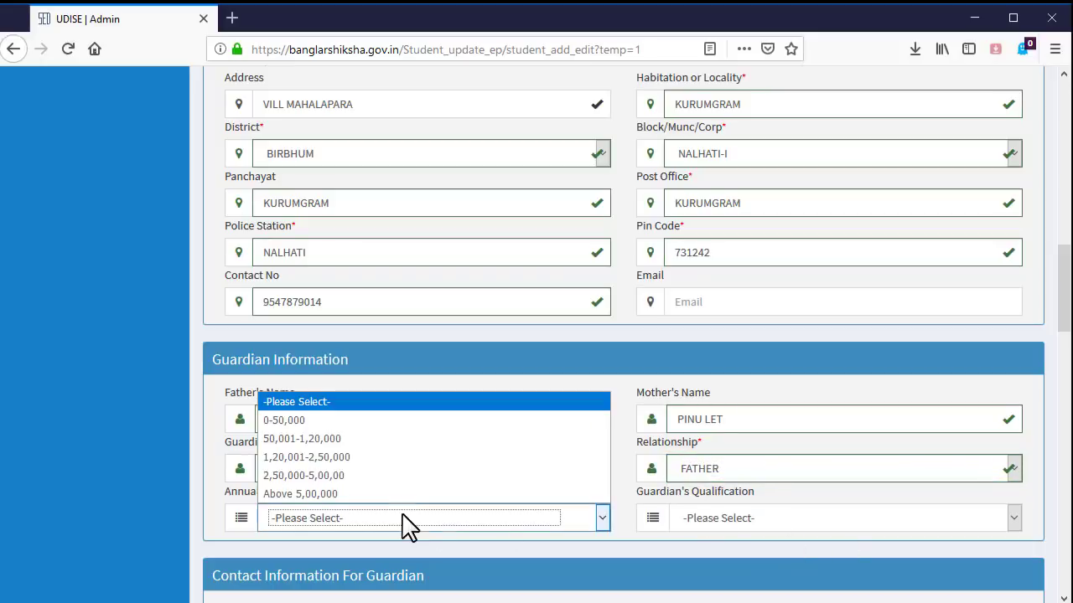
left_click(364, 421)
left_click(813, 518)
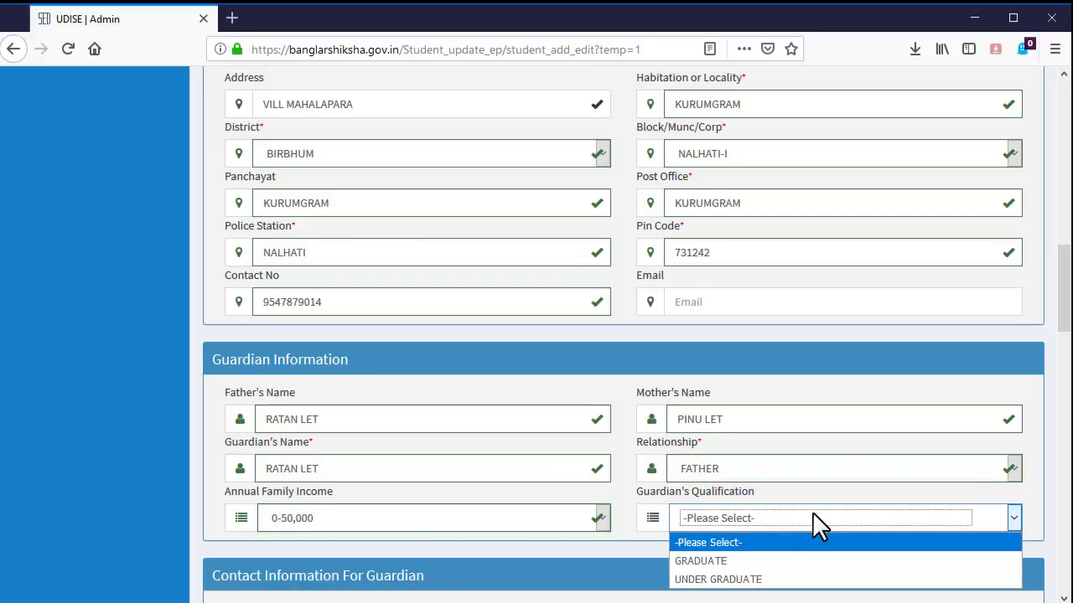
- Set the guardian's qualification to UNDER GRADUATE
left_click(749, 580)
scroll(579, 556, "down", 5)
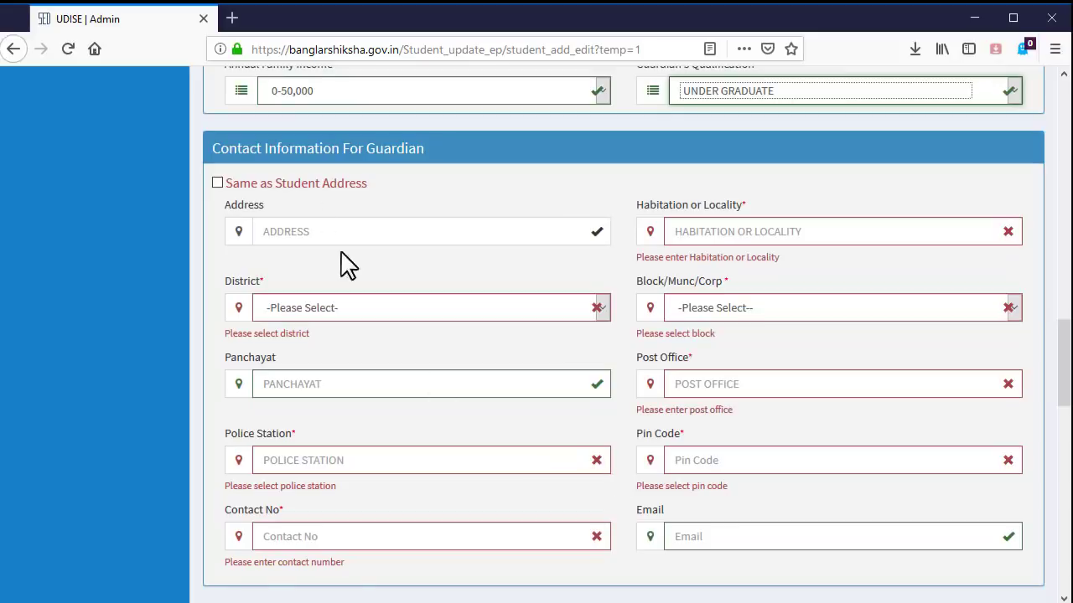
scroll(481, 180, "up", 6)
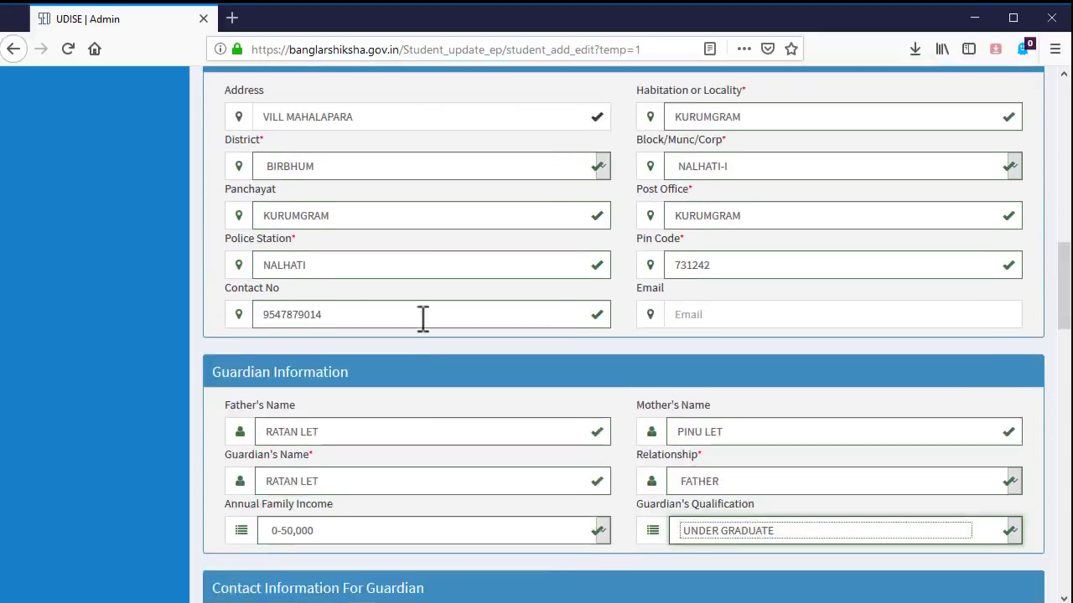
- Tick 'Same as Student Address' to copy the student's contact details to the guardian
scroll(423, 266, "down", 6)
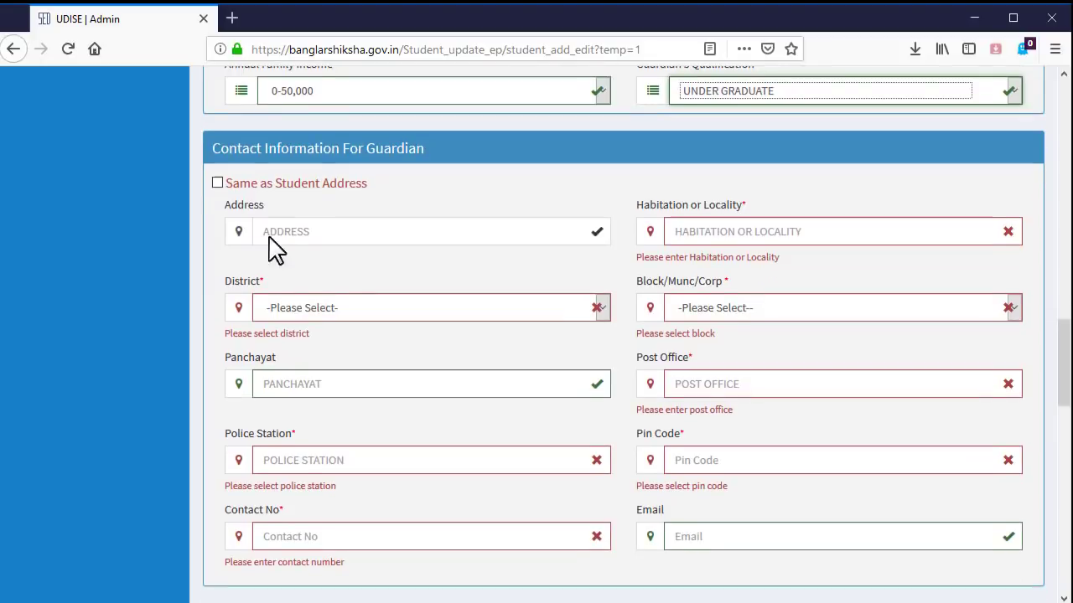
left_click(217, 184)
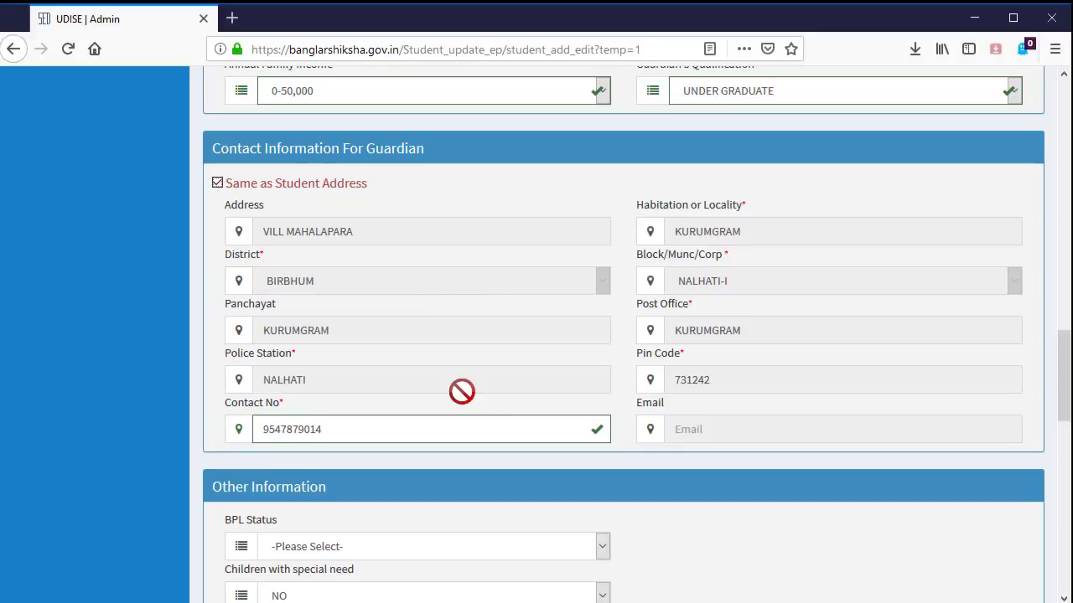
scroll(456, 363, "down", 5)
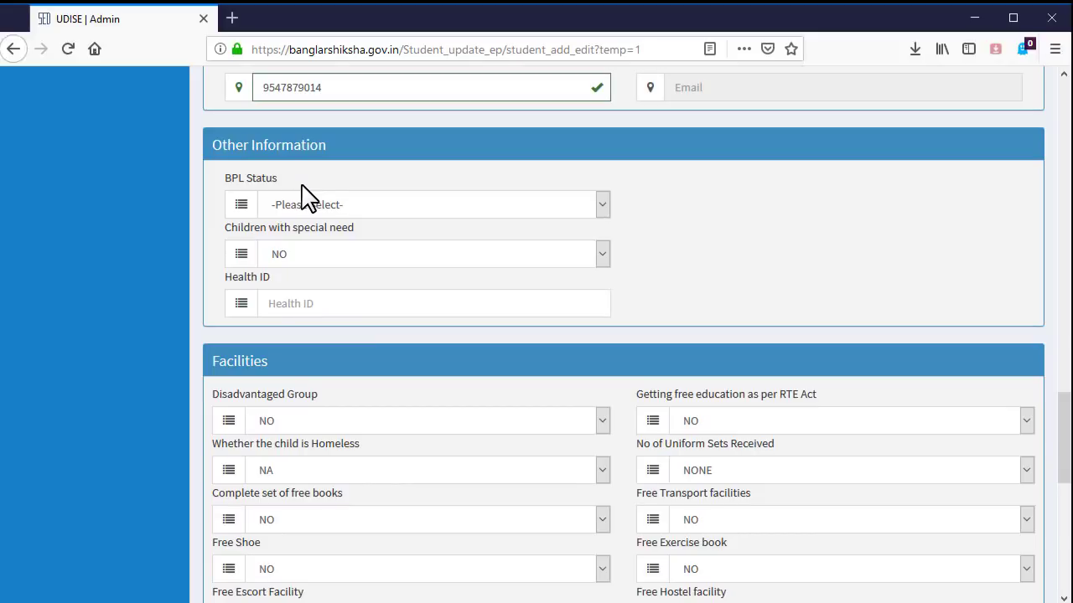
- Set 'Complete set of free books' and 'Free Exercise book' to YES in Facilities
scroll(400, 402, "down", 4)
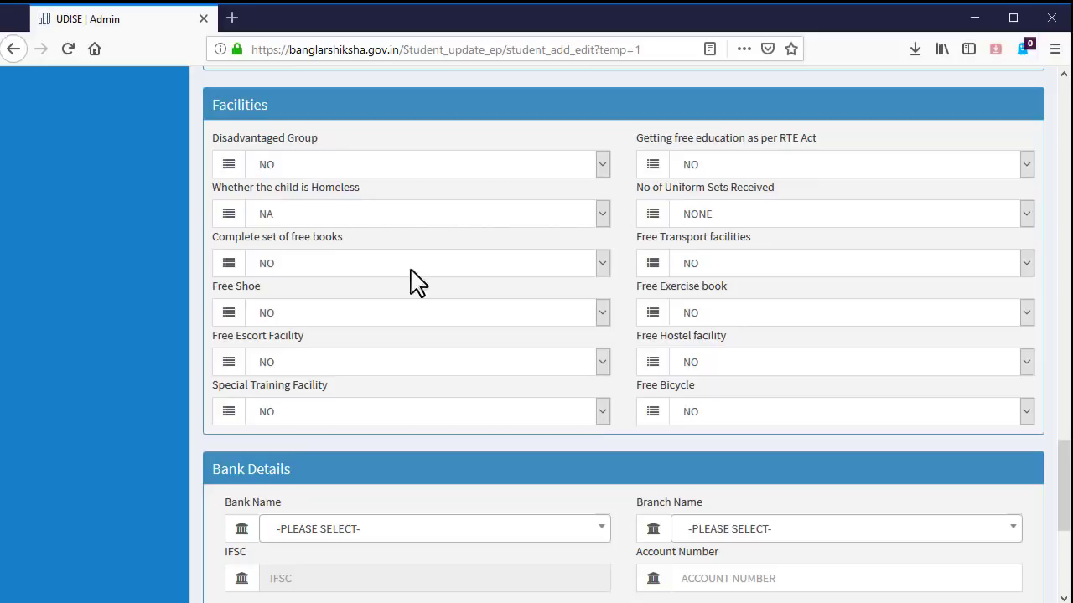
left_click(603, 263)
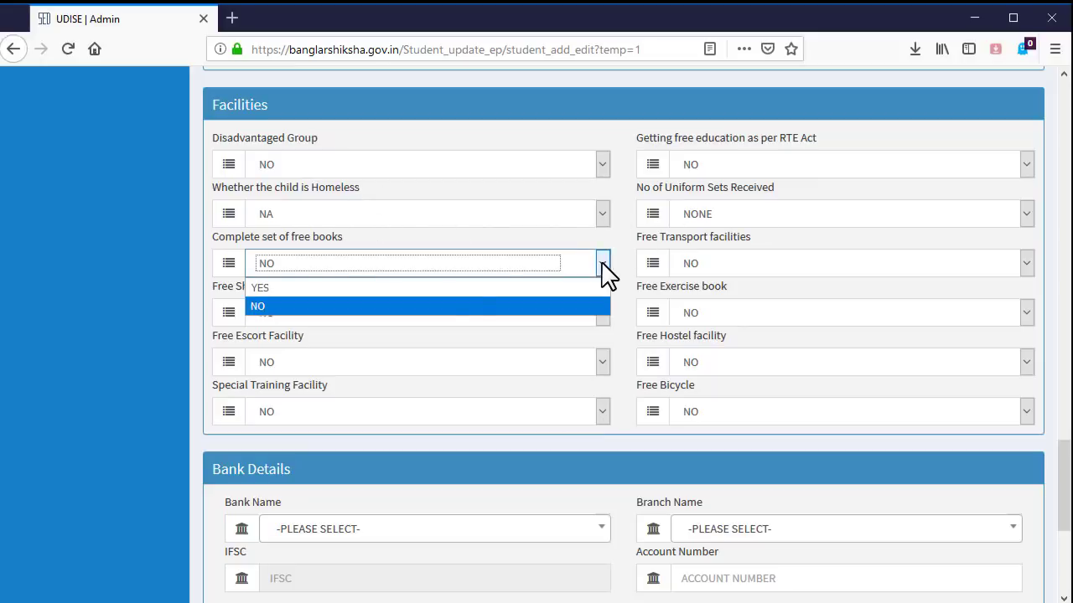
left_click(472, 289)
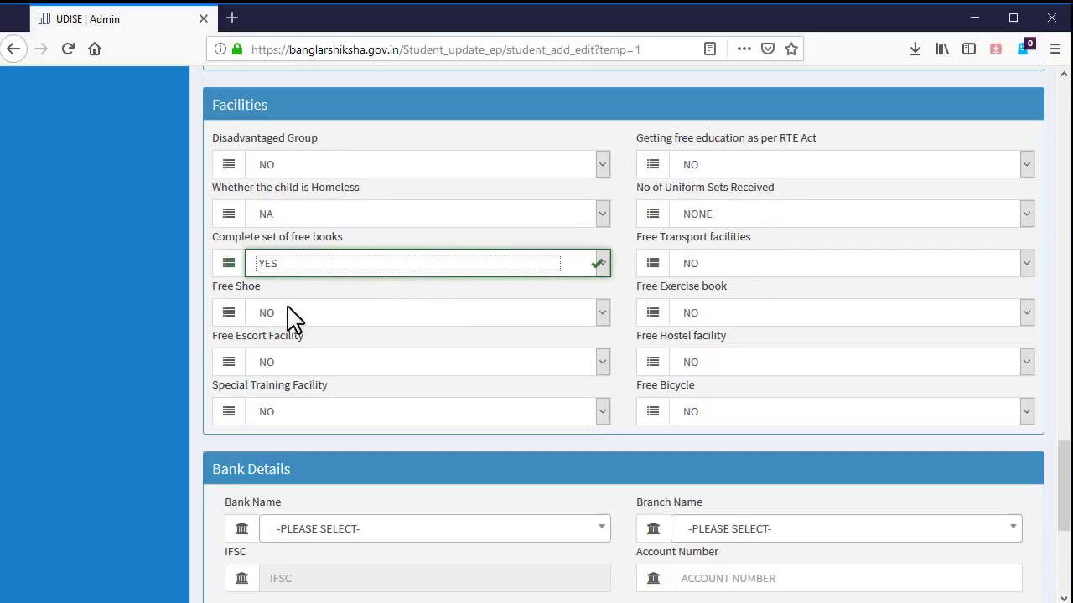
left_click(784, 327)
left_click(746, 338)
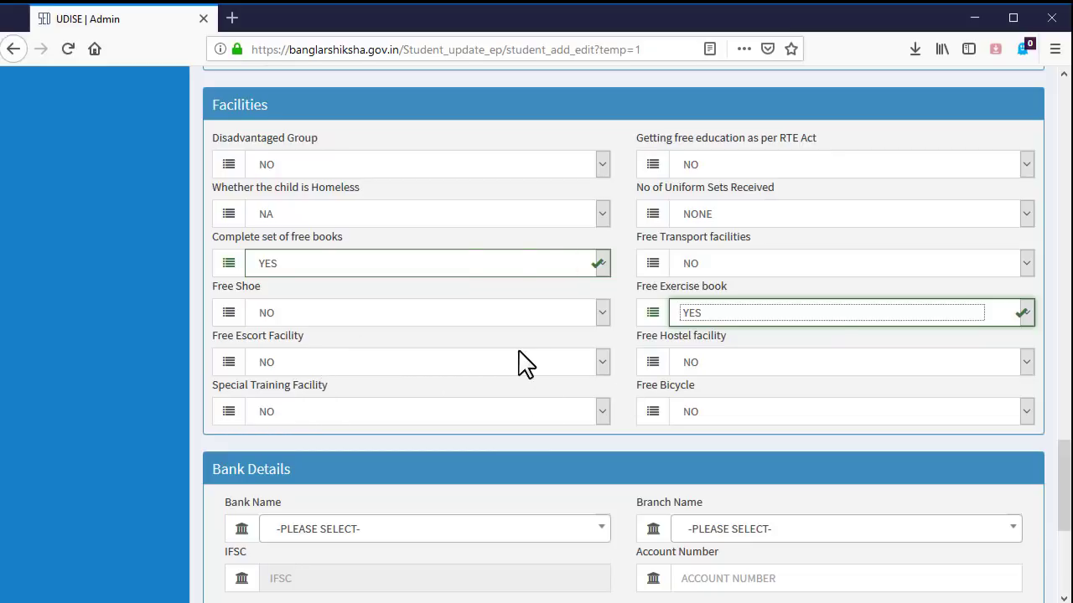
scroll(518, 362, "down", 3)
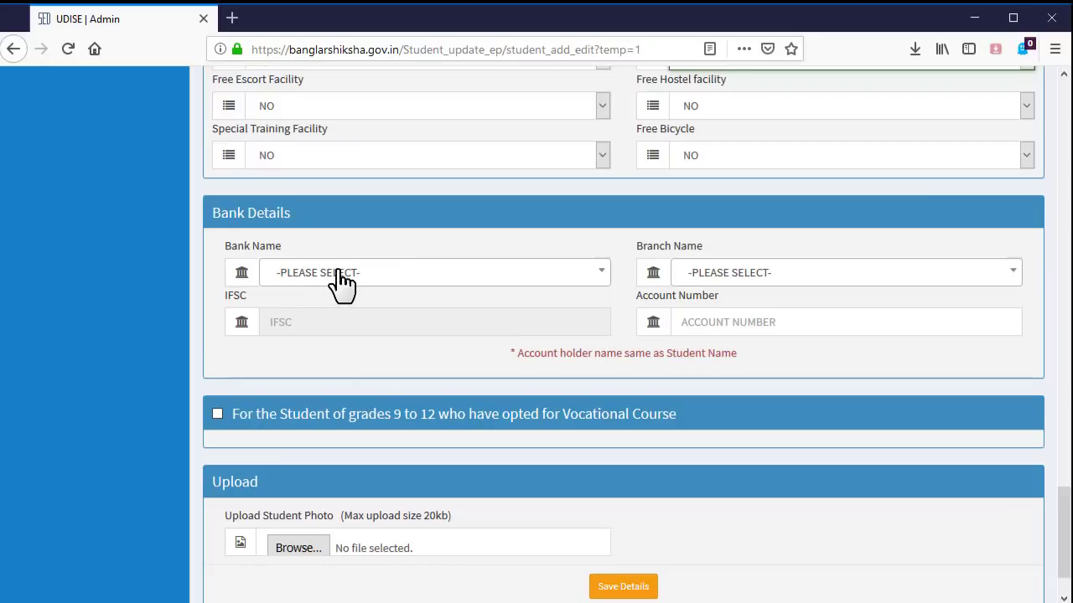
- Search for and select STATE BANK OF INDIA as the bank
left_click(343, 276)
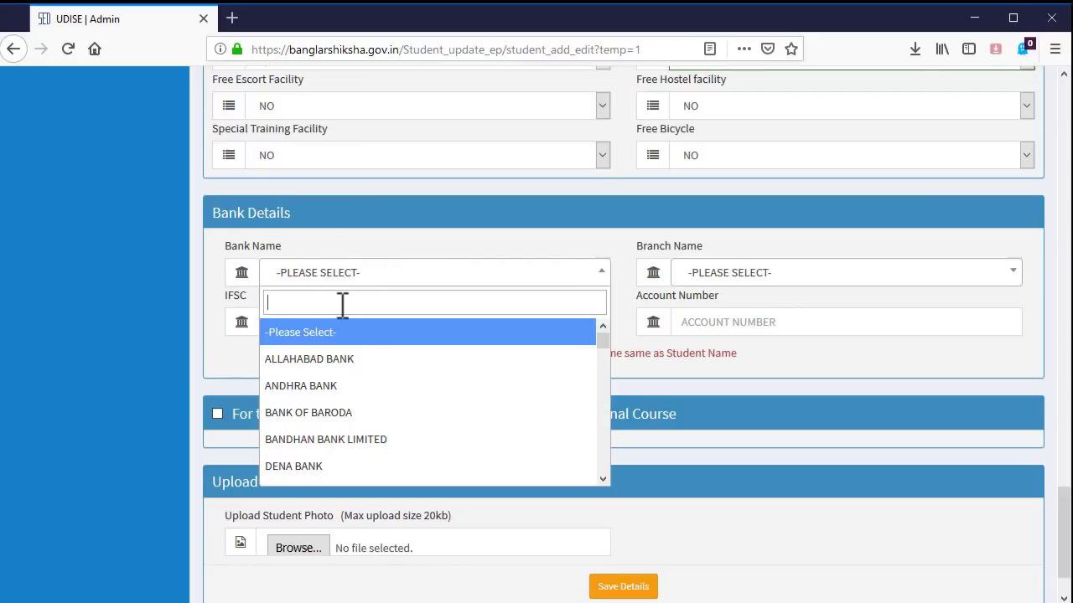
type("s")
key("BackSpace")
type("STATE")
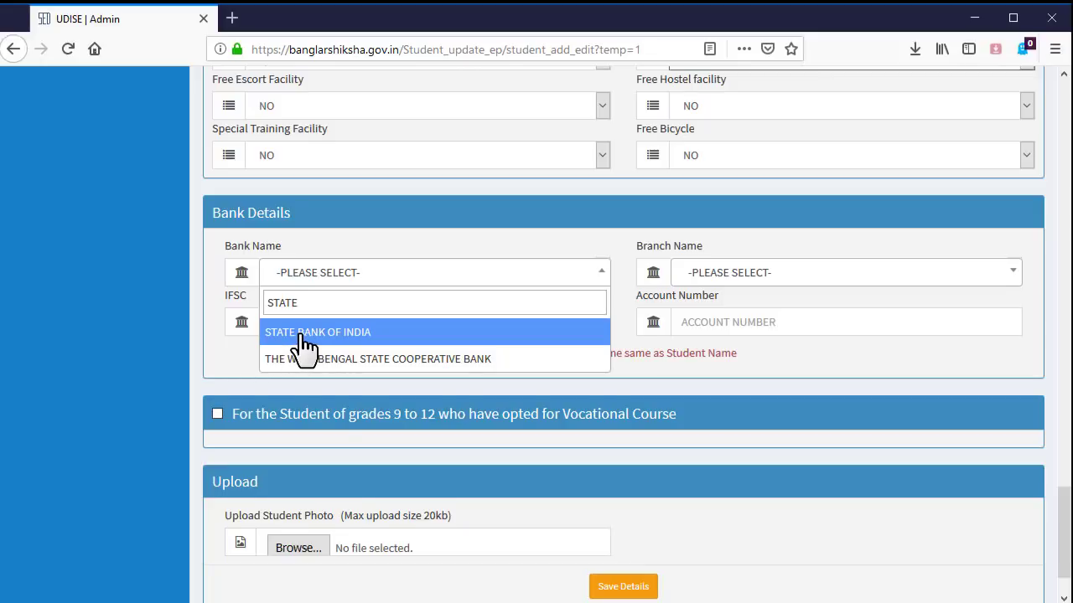
left_click(304, 336)
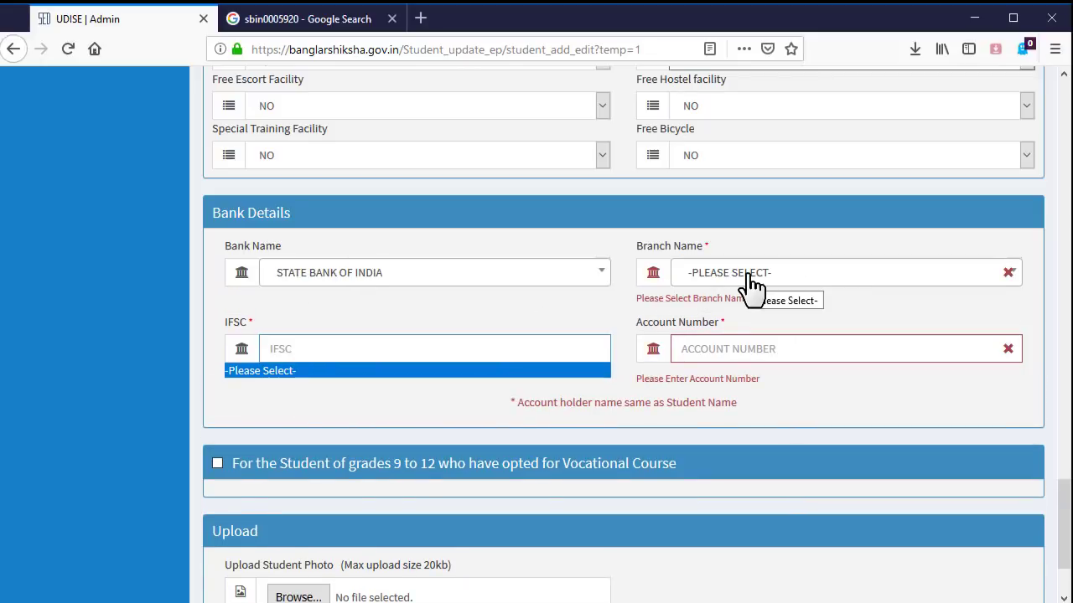
- Choose branch ADB NISCHINTAPUR (IFSC SBIN0005920) and enter the student's account number
left_click(752, 285)
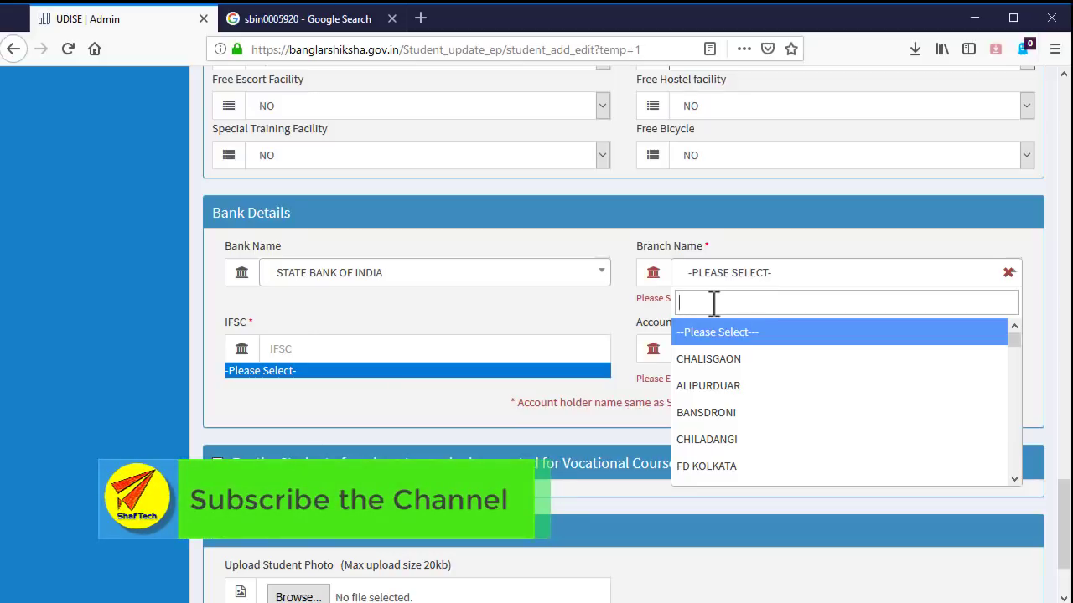
type("ADB NIS")
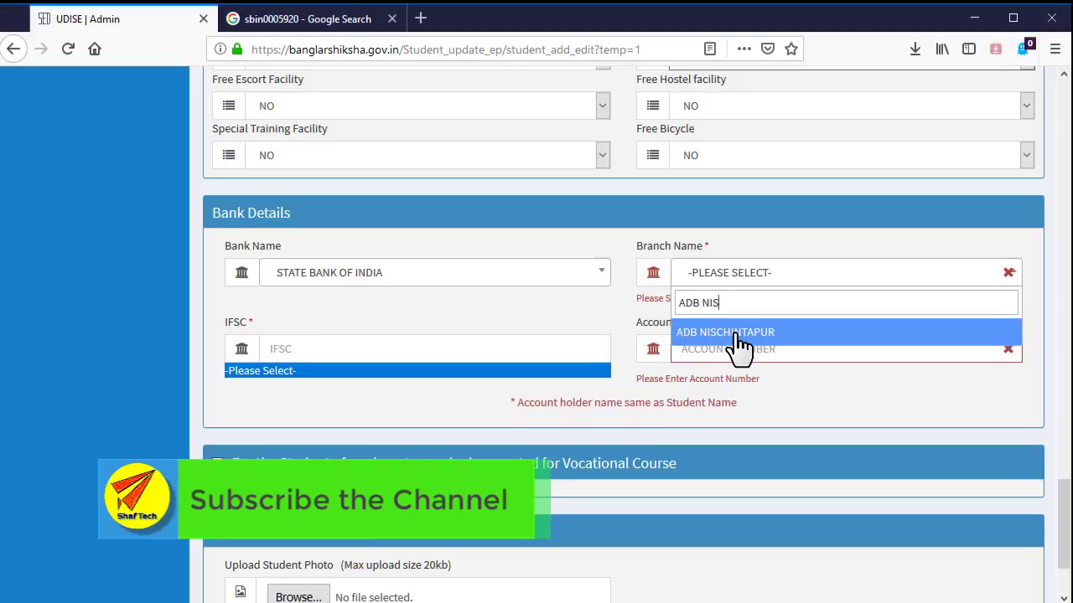
left_click(723, 333)
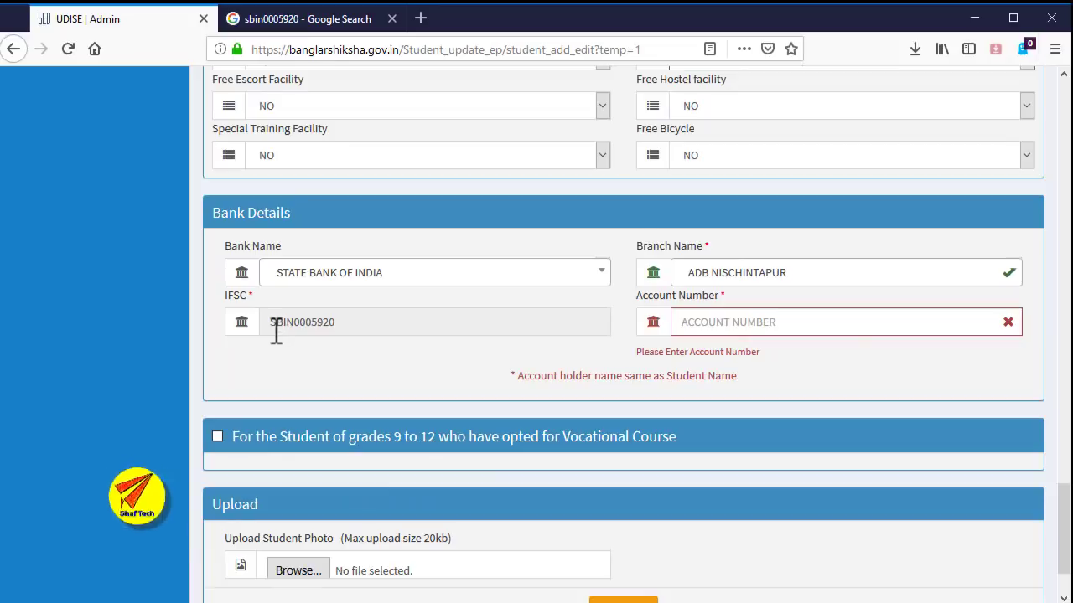
left_click_drag(271, 322, 354, 321)
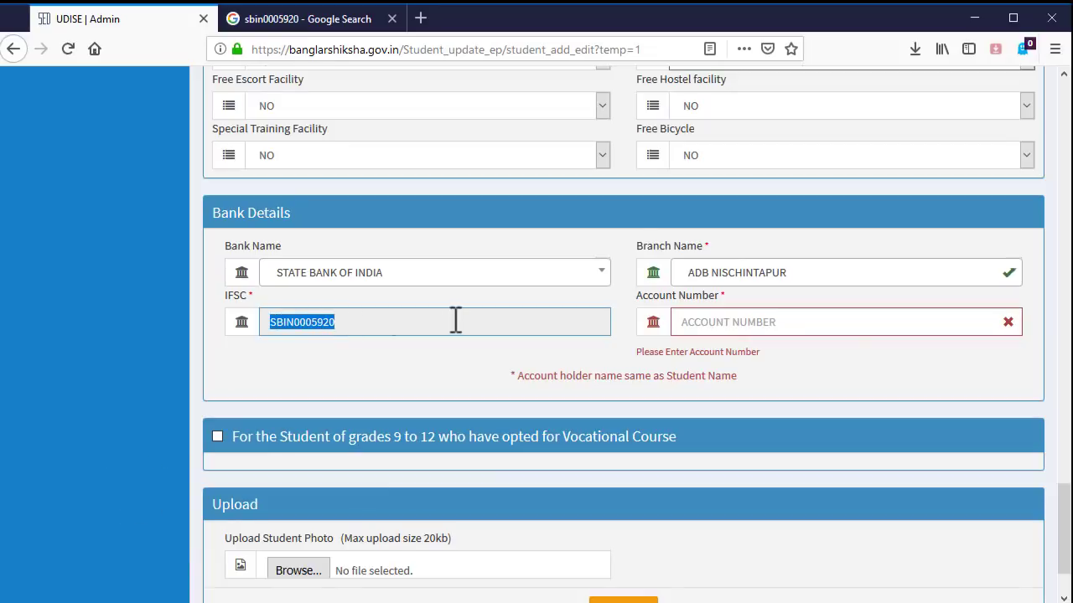
left_click(721, 328)
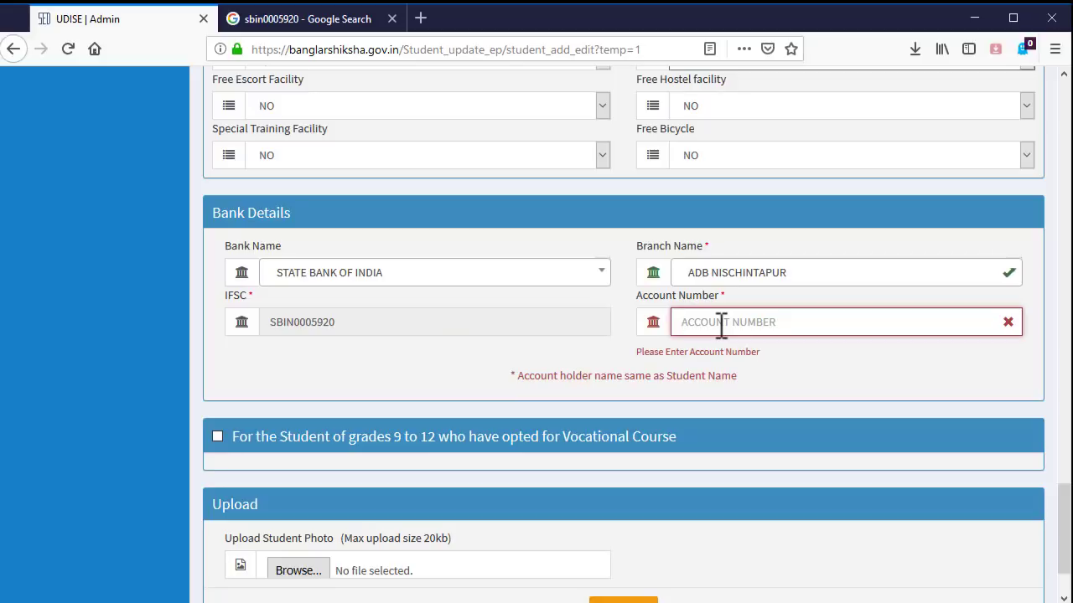
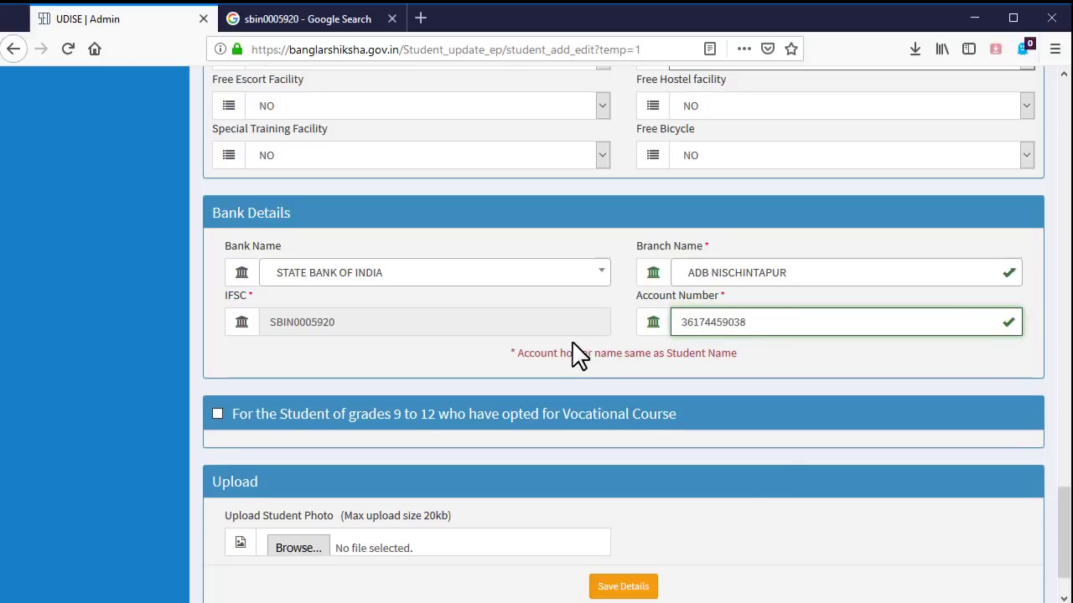
scroll(578, 352, "down", 2)
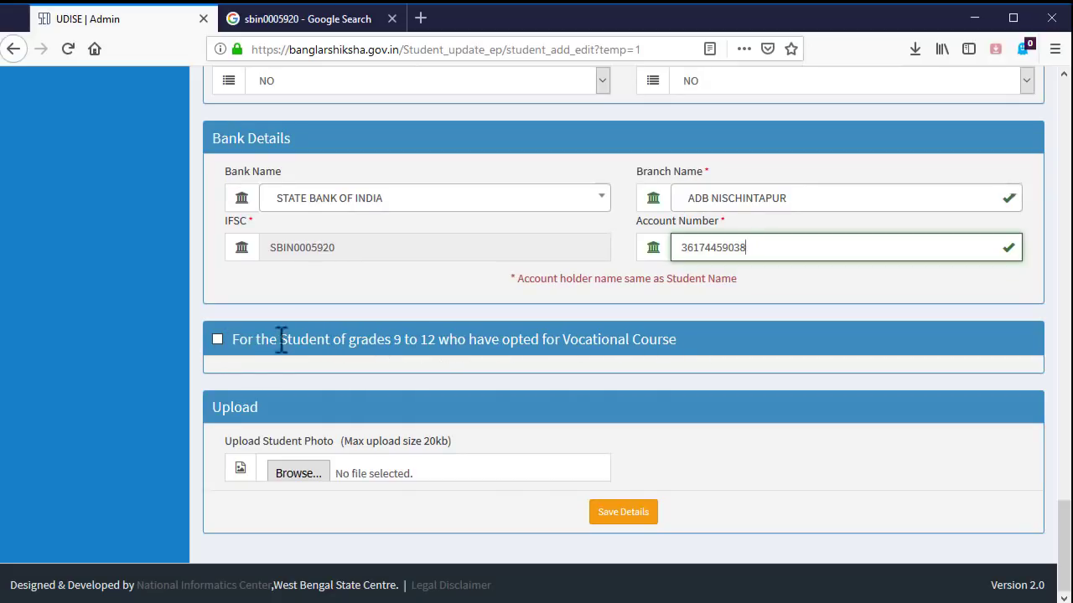
left_click(218, 338)
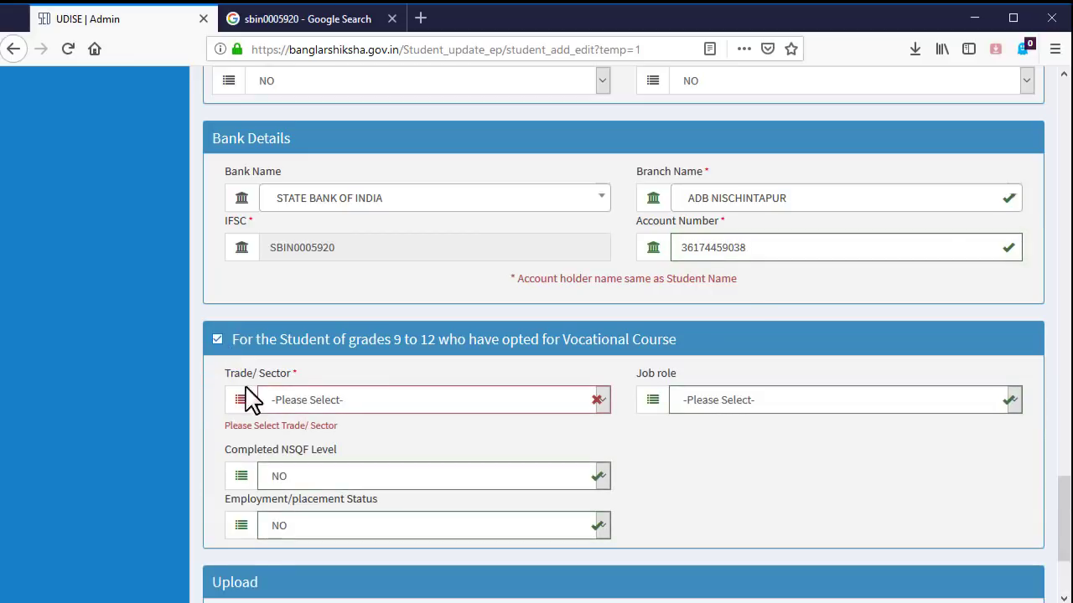
scroll(401, 216, "down", 2)
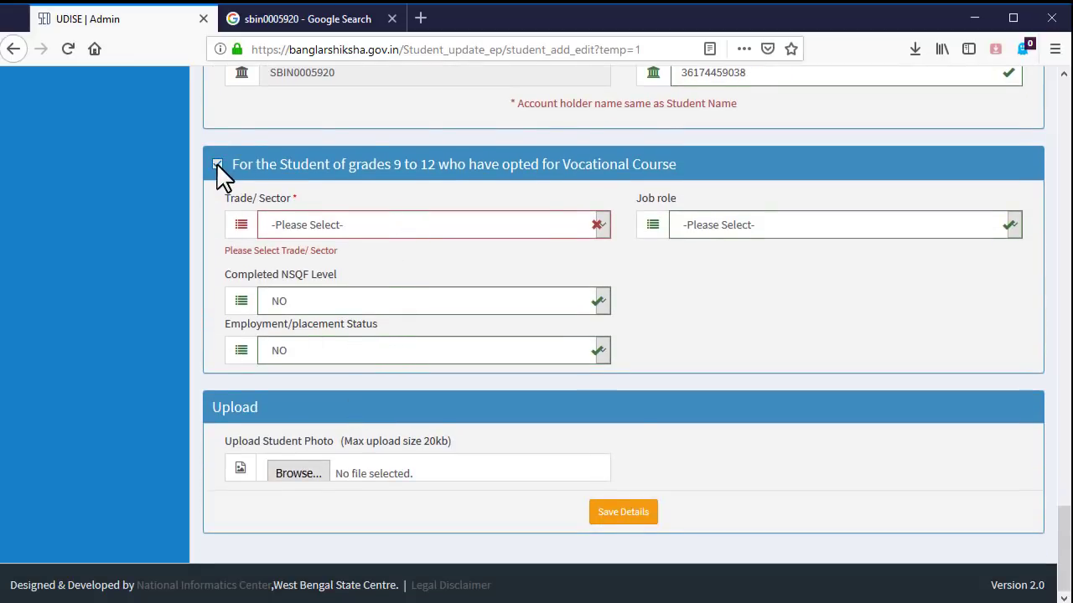
left_click(217, 164)
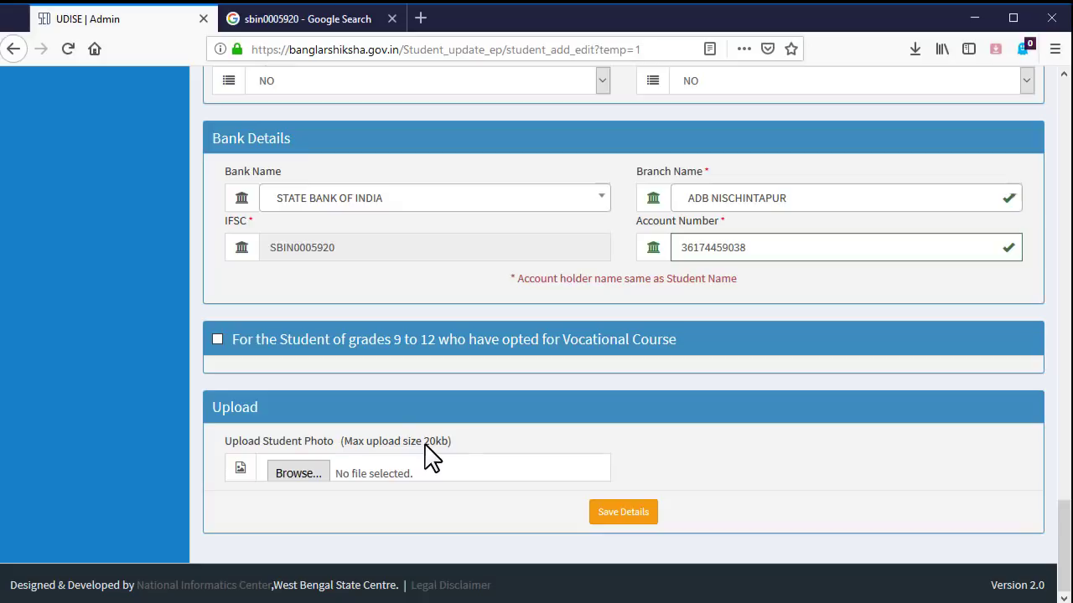
- Attach Untitled-6.jpg from Desktop > Scan Image as the new student's photo
left_click(301, 473)
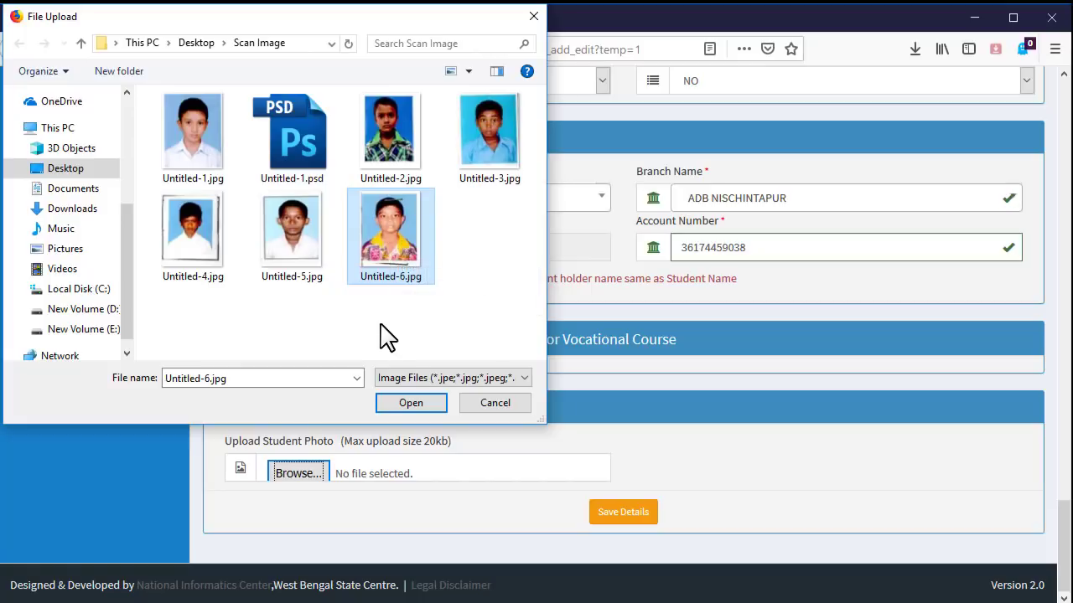
mouse_move(402, 261)
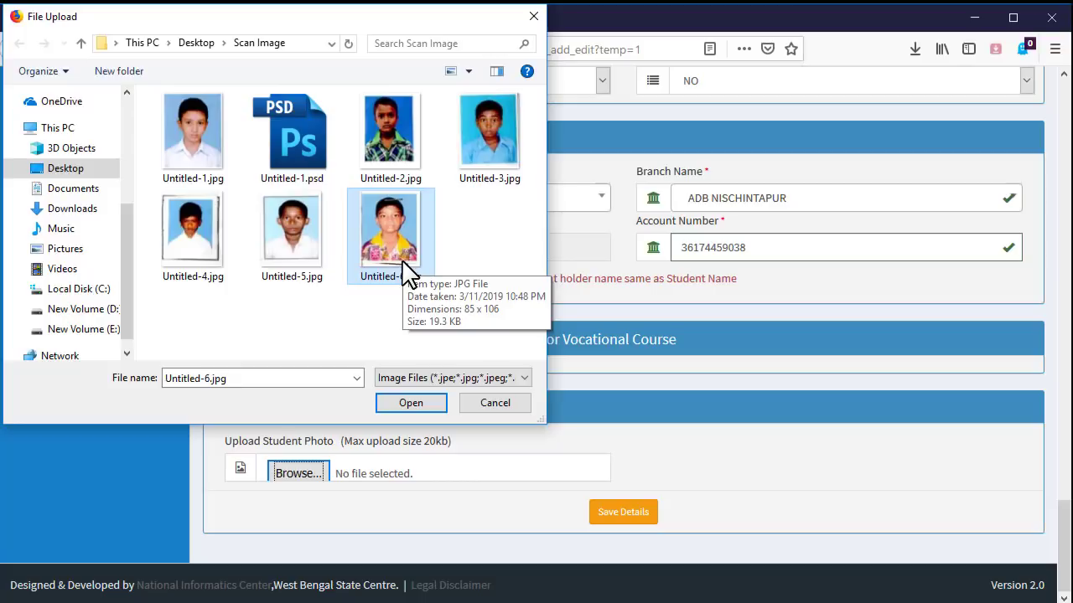
left_click(421, 403)
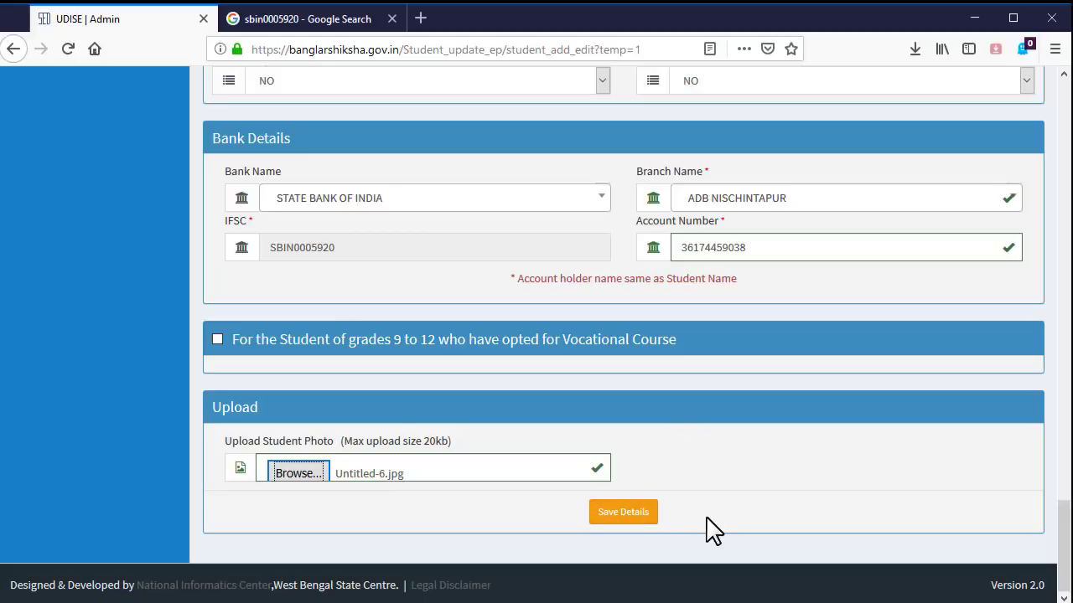
left_click_drag(578, 499, 682, 530)
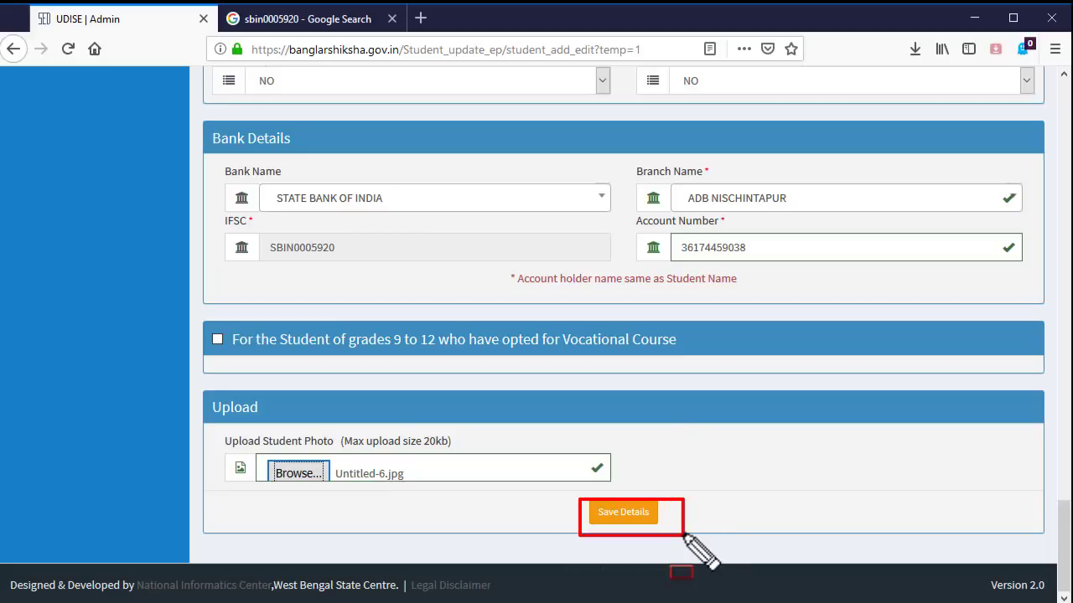
- Save the student's details, adding them to the Student List as a New Entry in Class V-B, roll 16
key("Escape")
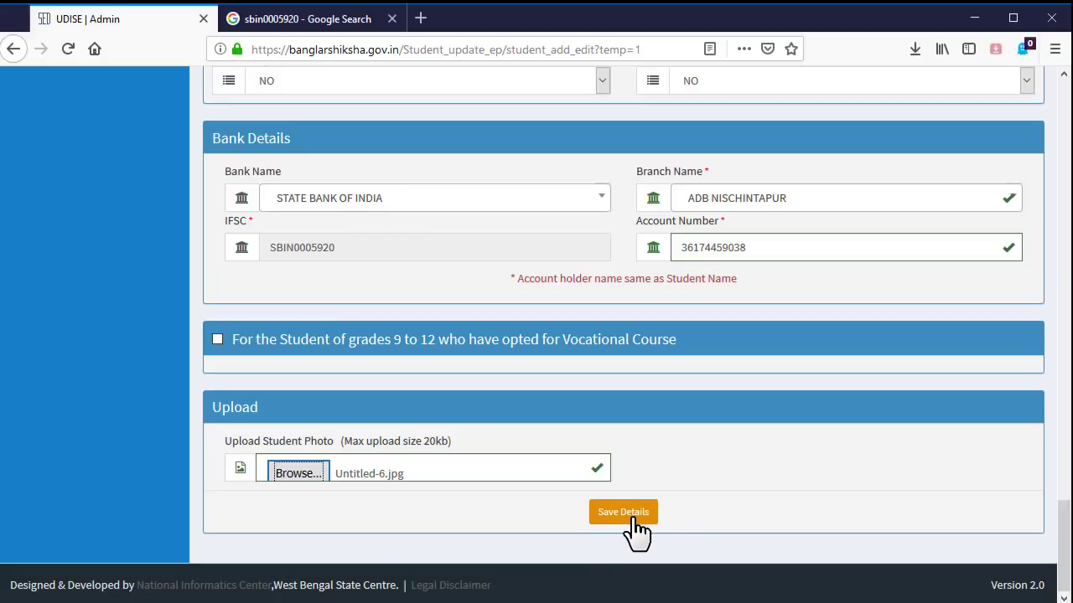
left_click(635, 518)
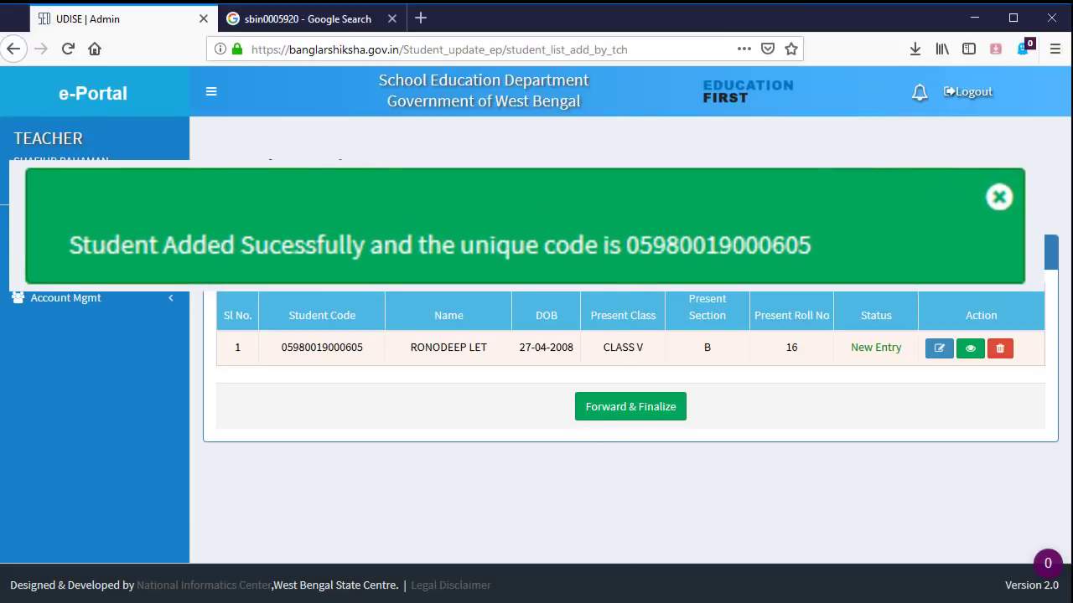
mouse_move(568, 196)
left_mouse_down()
mouse_move(773, 277)
mouse_move(864, 273)
left_mouse_up()
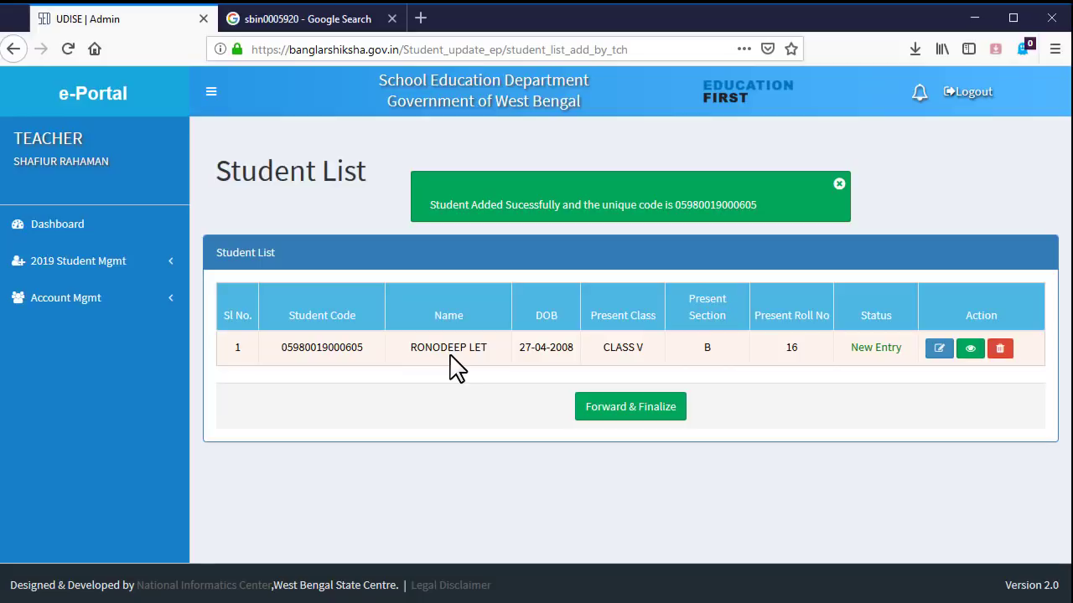
- In the teacher sidebar, open 2019 Student Mgmt > Send List for Approval
left_click(79, 261)
left_click(71, 226)
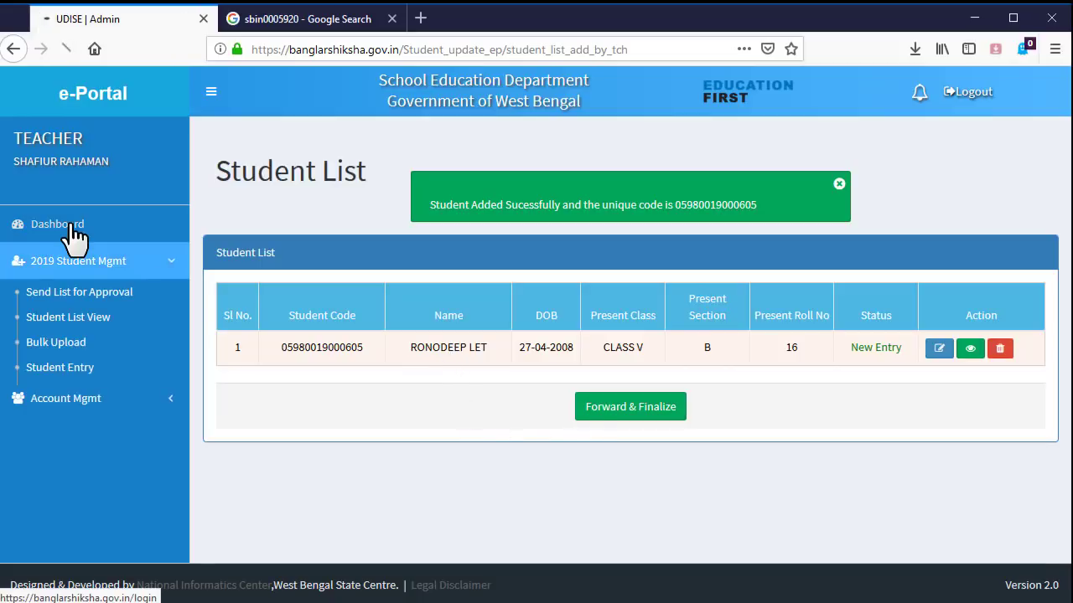
left_click(77, 265)
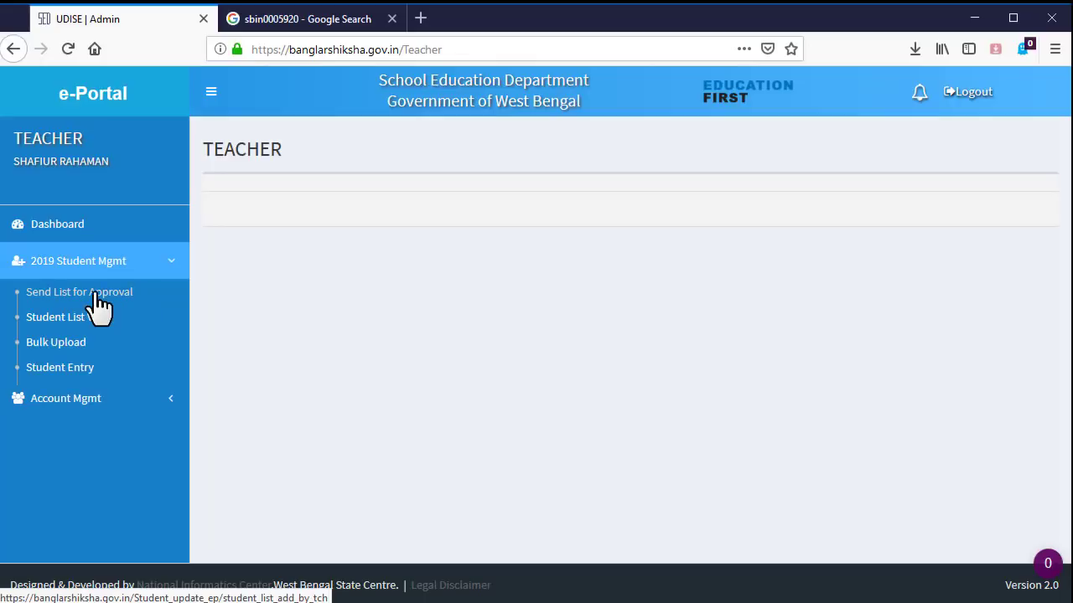
left_click(80, 295)
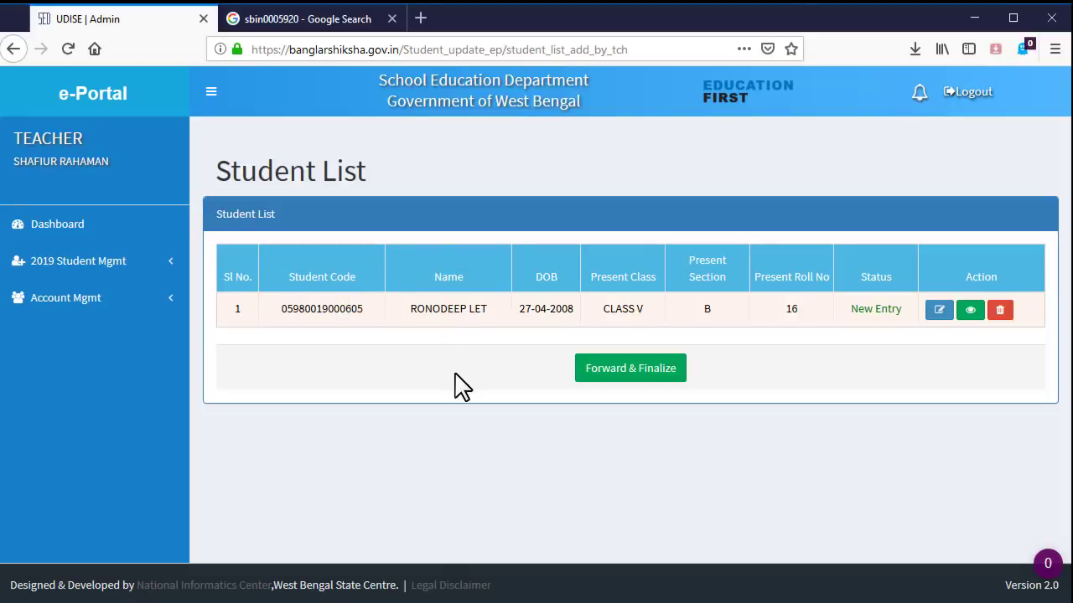
- Forward & Finalize the student list and confirm with OK
left_click(662, 377)
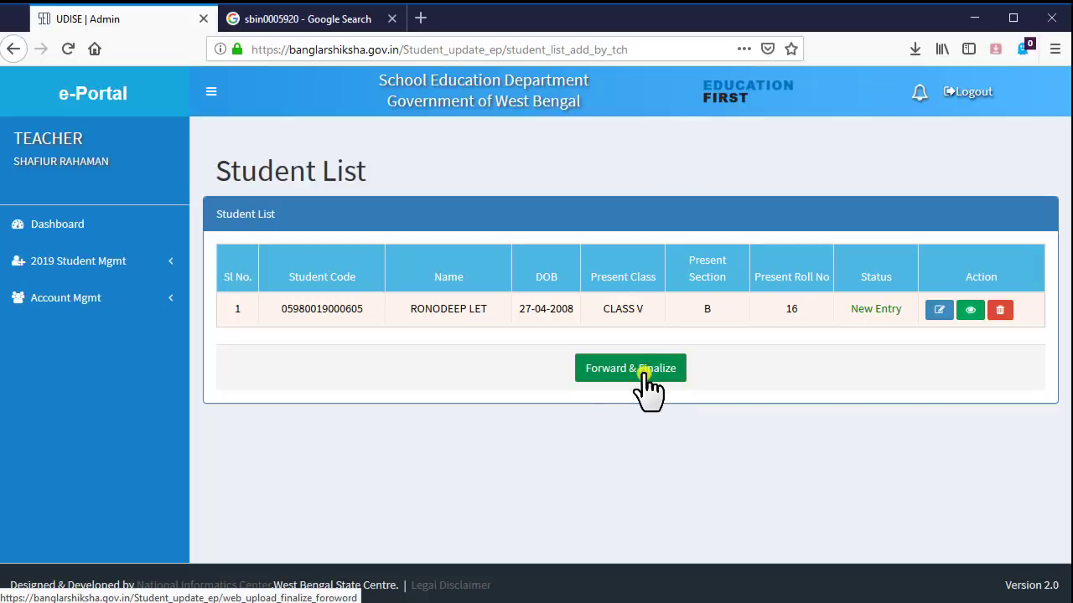
left_click(644, 376)
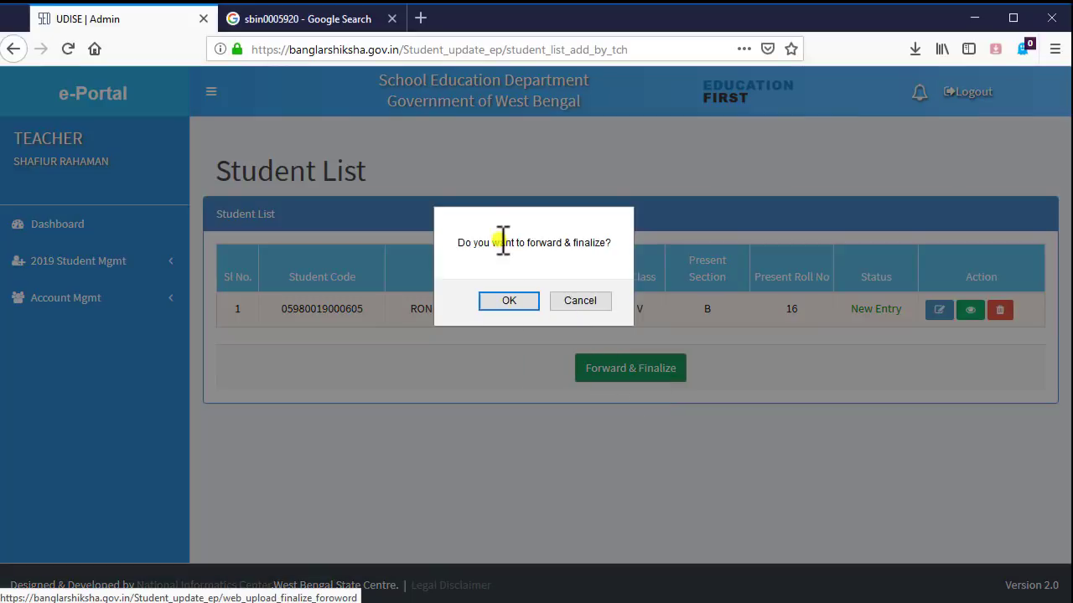
left_click(520, 302)
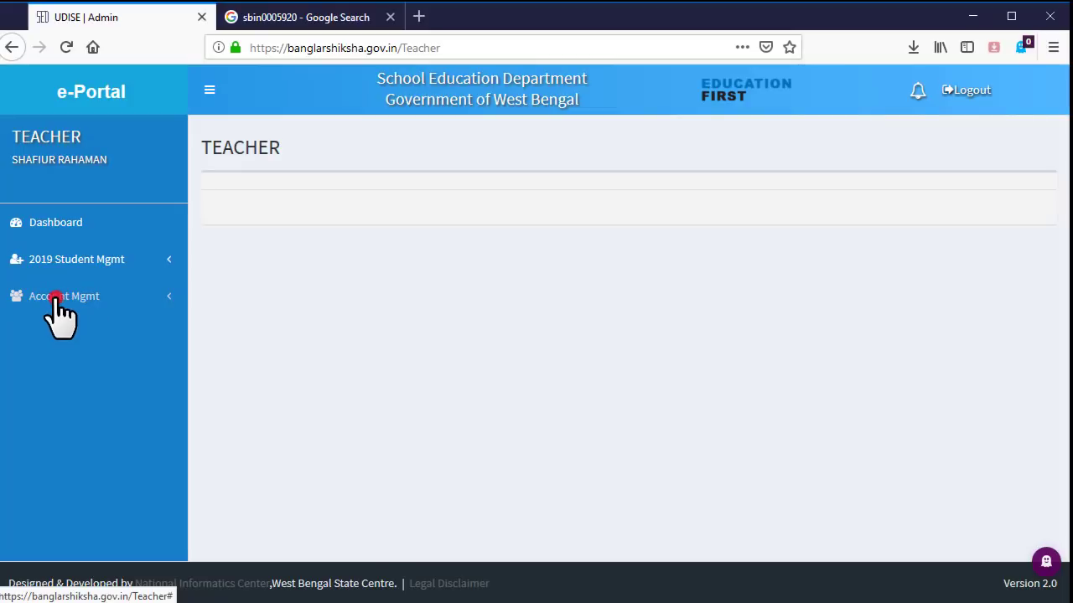
- As head of institution, open 2019 Student Mgmt > List Student for Approval
left_click(65, 301)
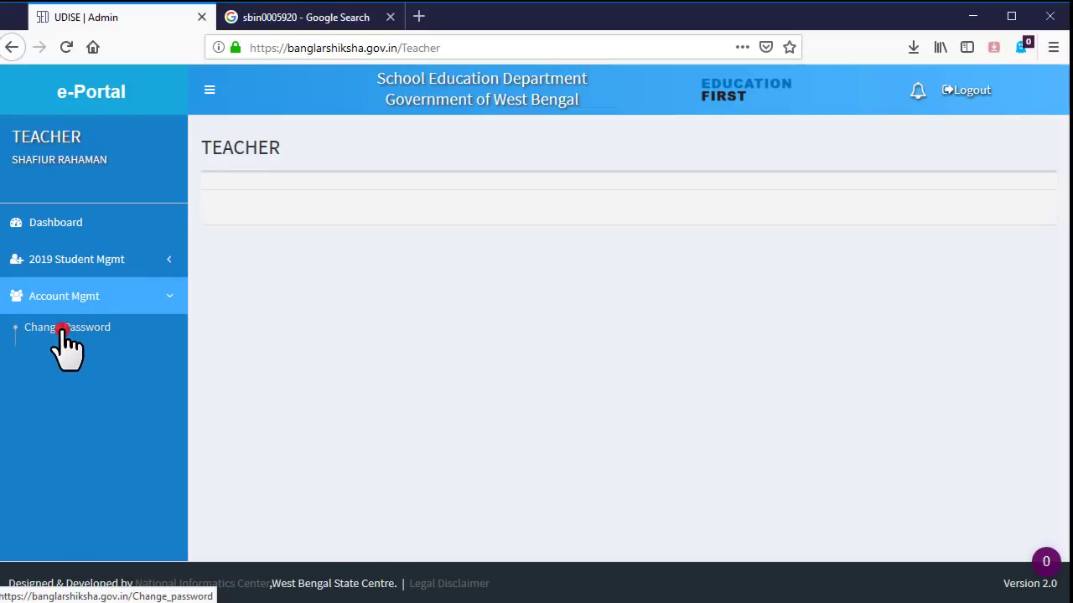
left_click(63, 329)
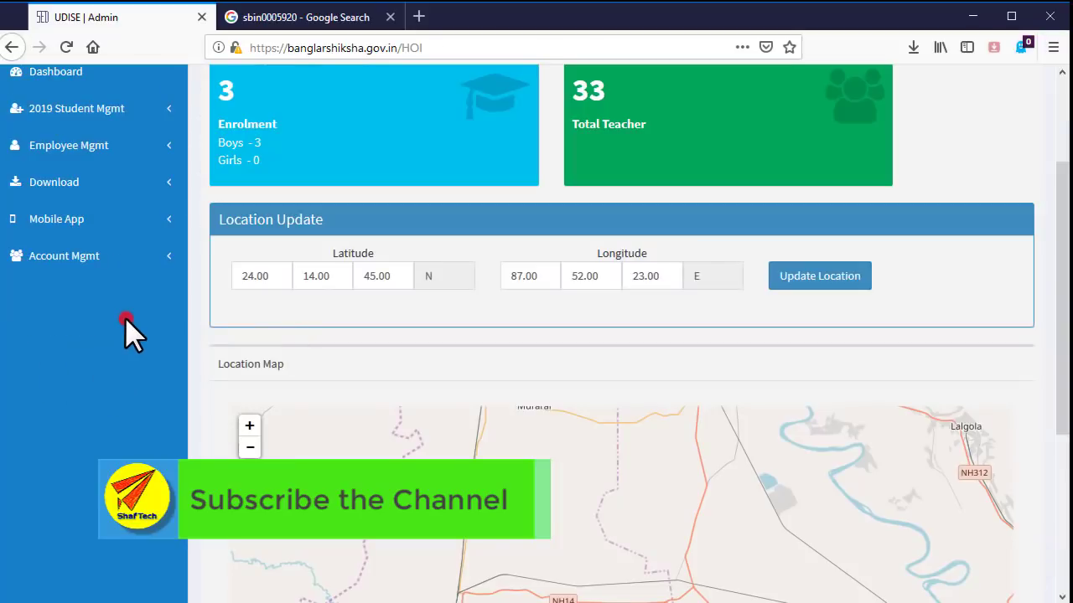
left_click(104, 108)
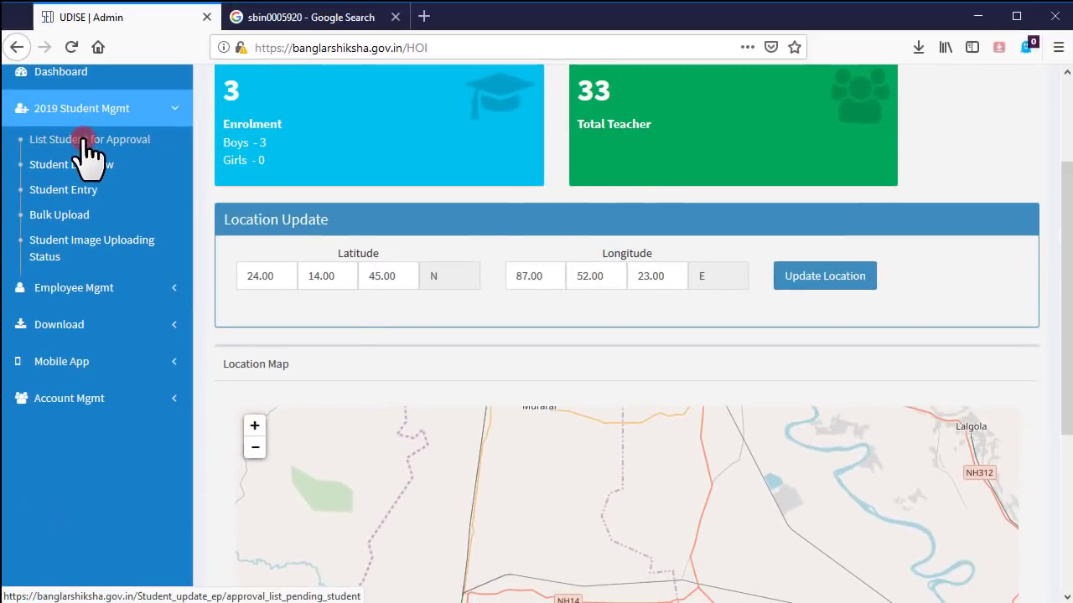
left_click(86, 141)
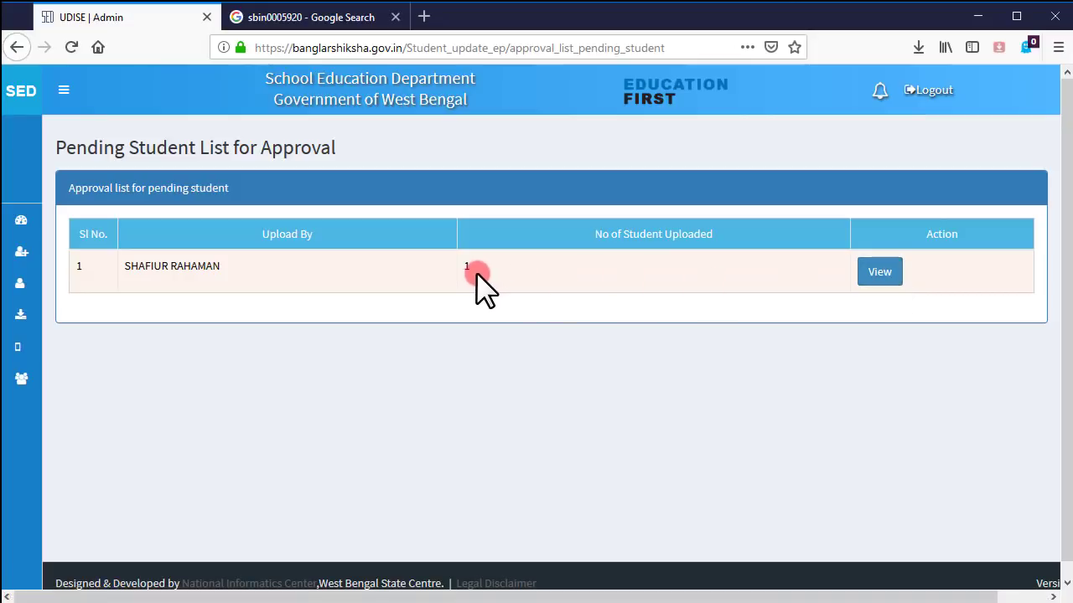
- View the teacher's pending upload and check the rejection causes without choosing one
left_click(881, 275)
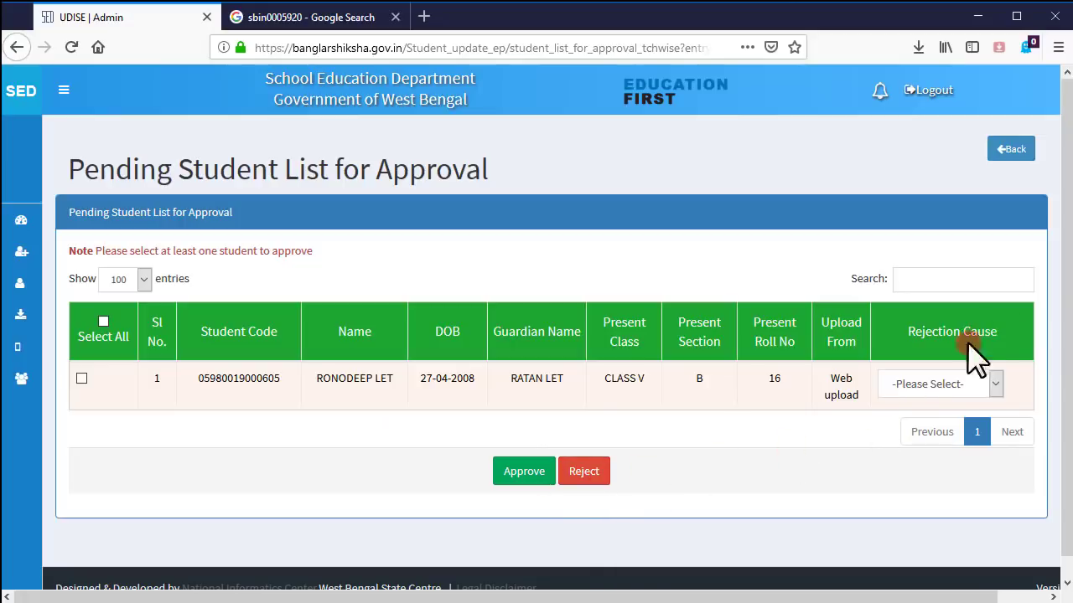
left_click(995, 378)
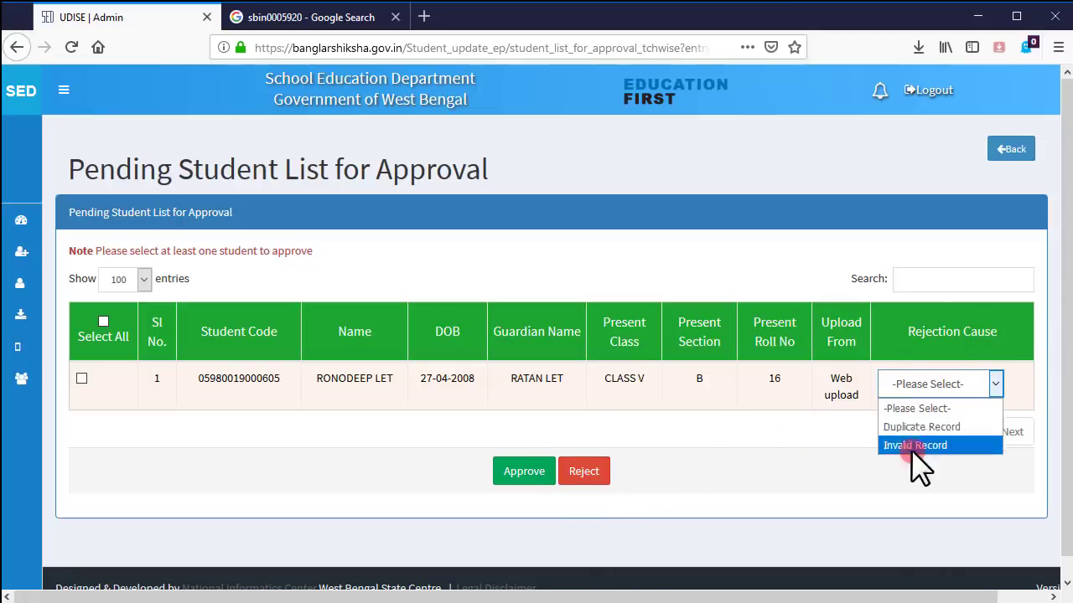
left_click(829, 444)
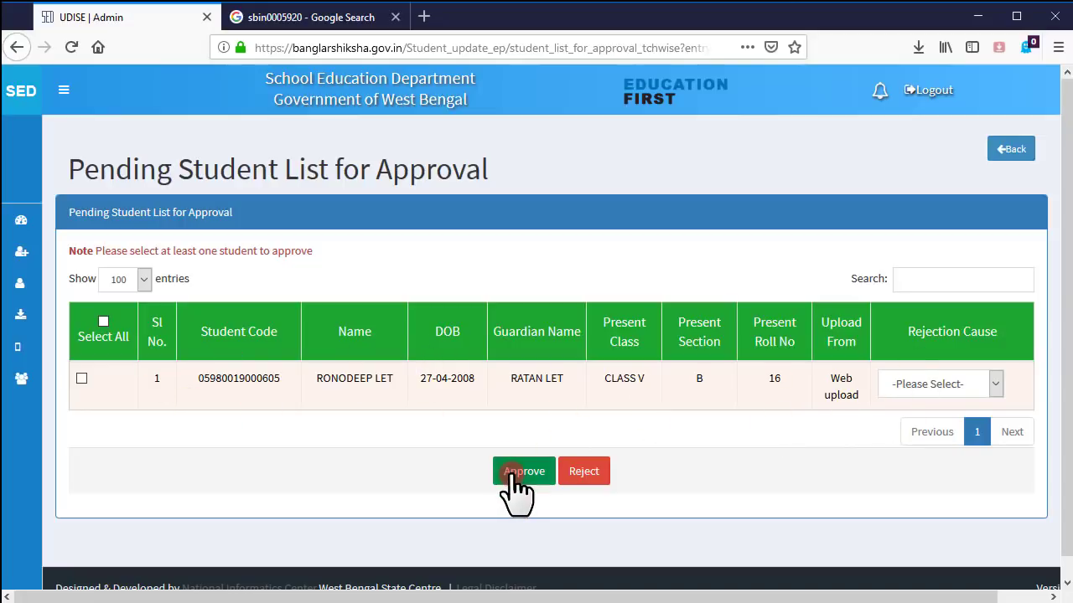
left_click(596, 473)
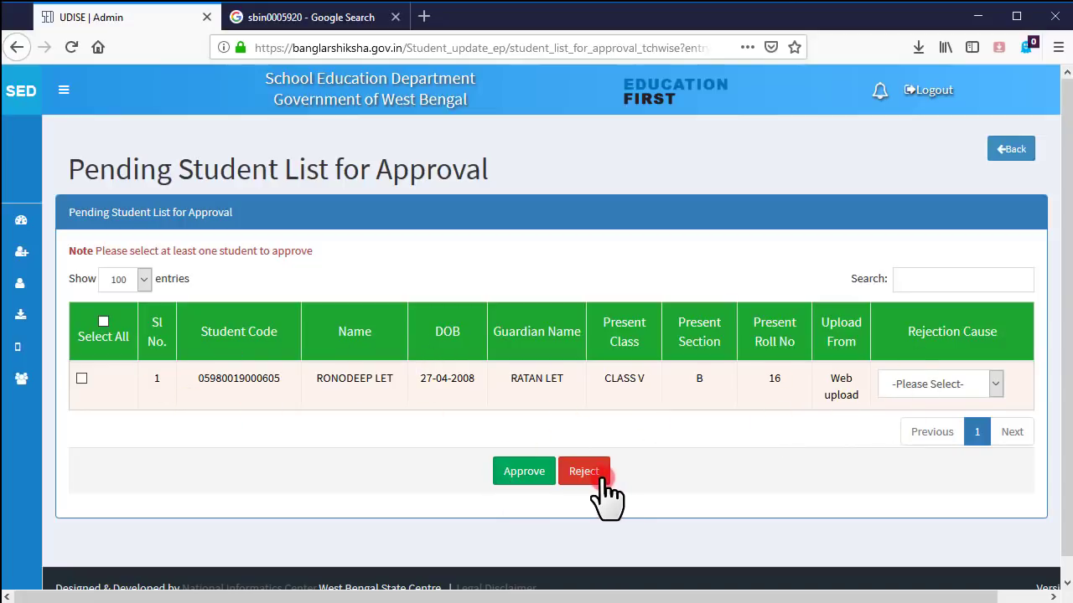
left_click(525, 472)
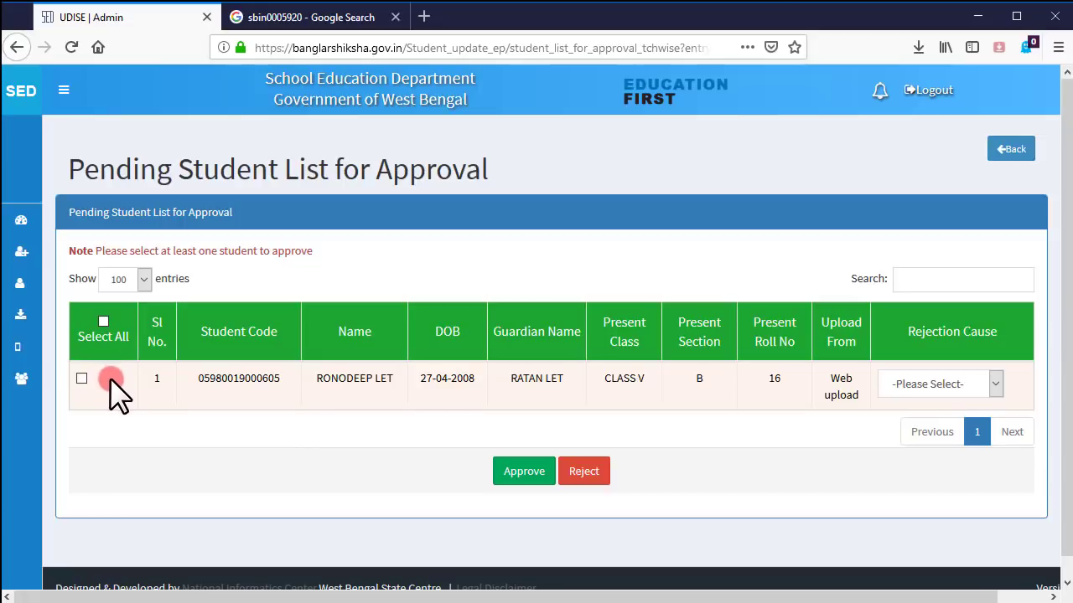
- Tick the student's row, Approve it and confirm with OK
left_click(104, 321)
left_click(103, 321)
left_click(81, 379)
left_click(81, 378)
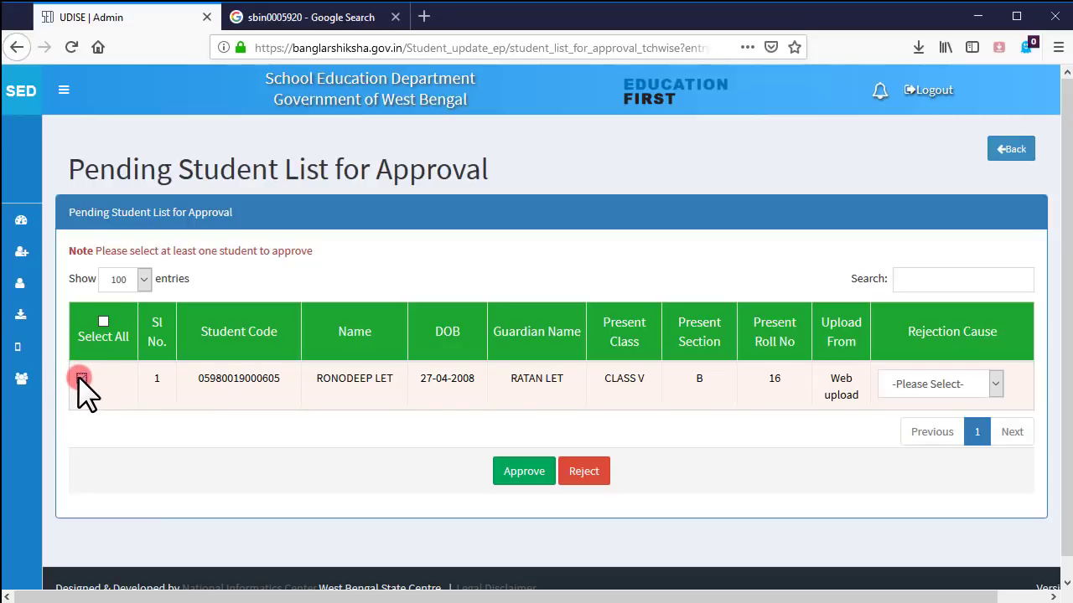
left_click(531, 472)
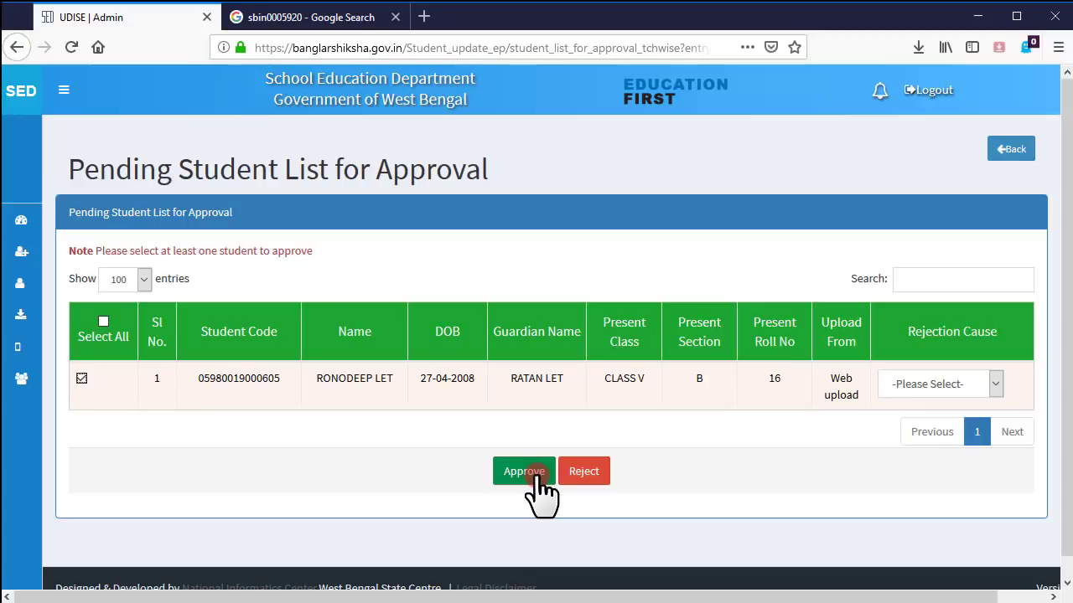
left_click(534, 474)
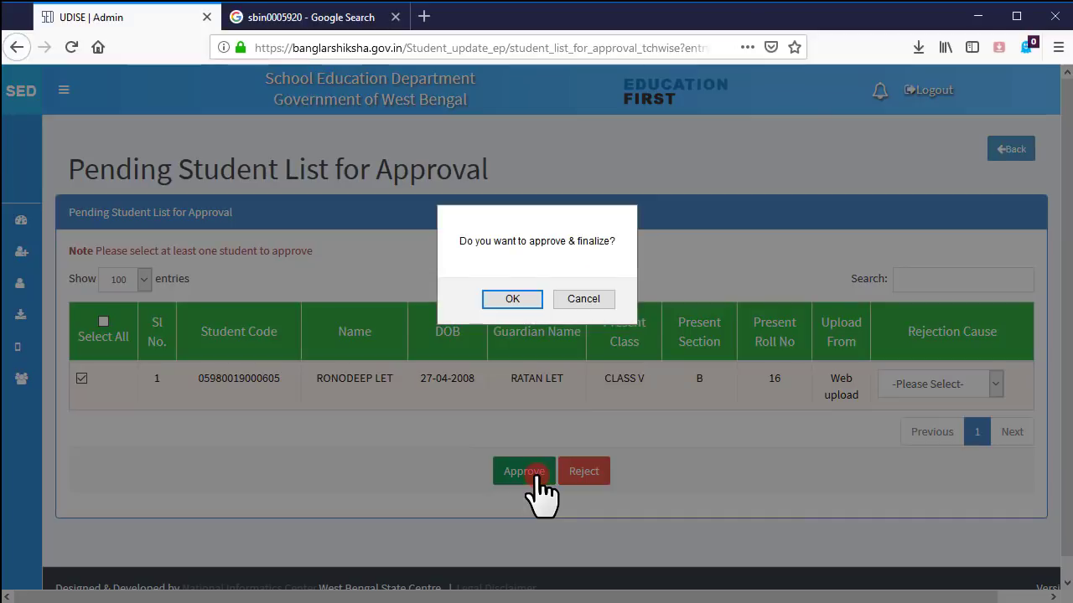
left_click(513, 301)
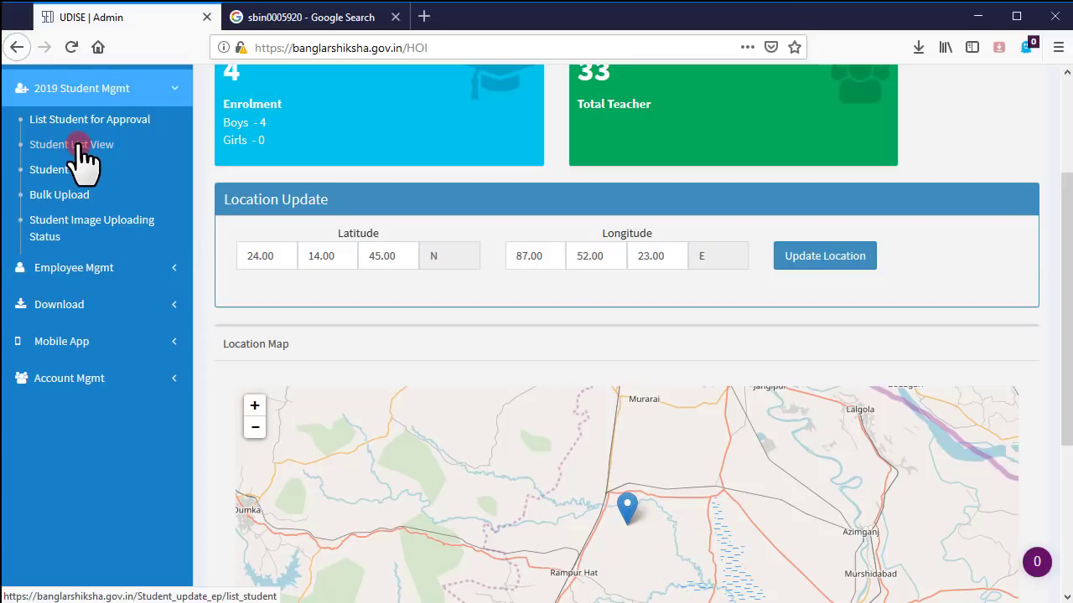
- Open Student List View and view row 1's full record, checking bank details and photo
left_click(78, 144)
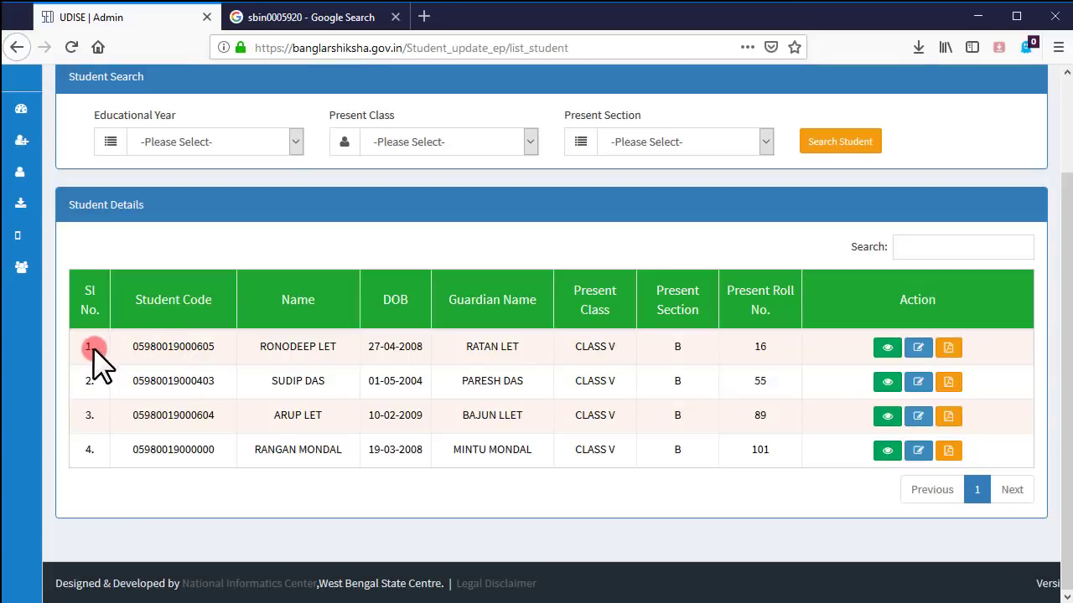
left_click_drag(93, 348, 799, 345)
left_click(886, 347)
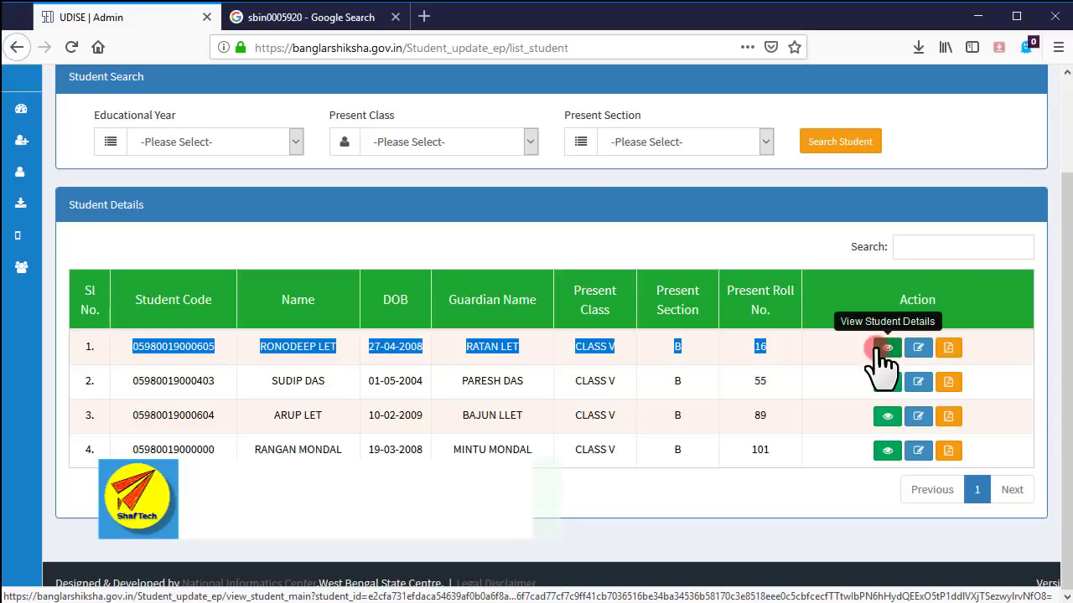
scroll(466, 352, "down", 15)
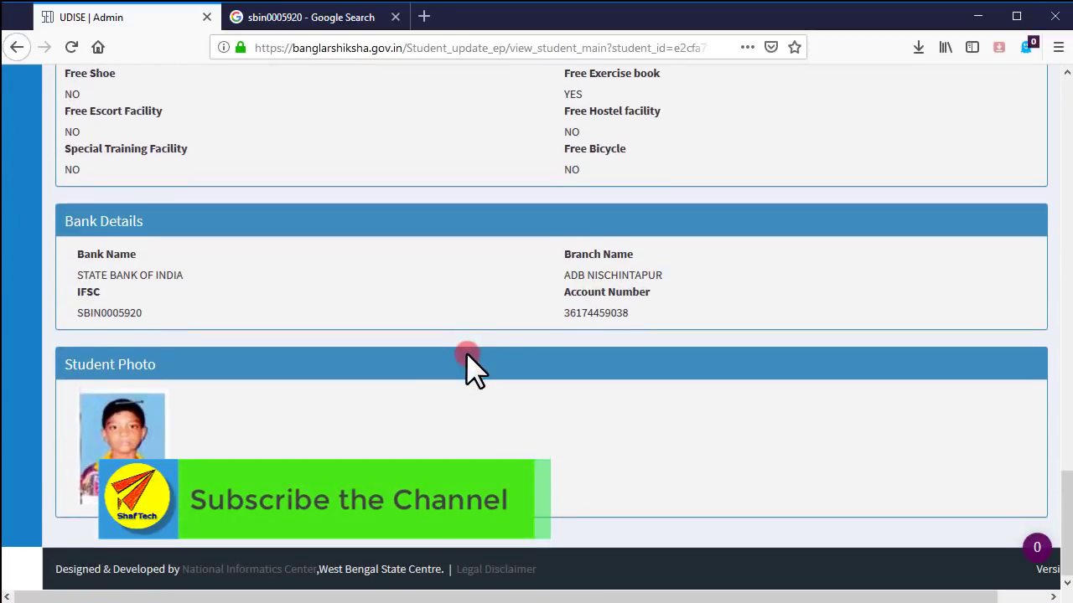
scroll(373, 446, "up", 1)
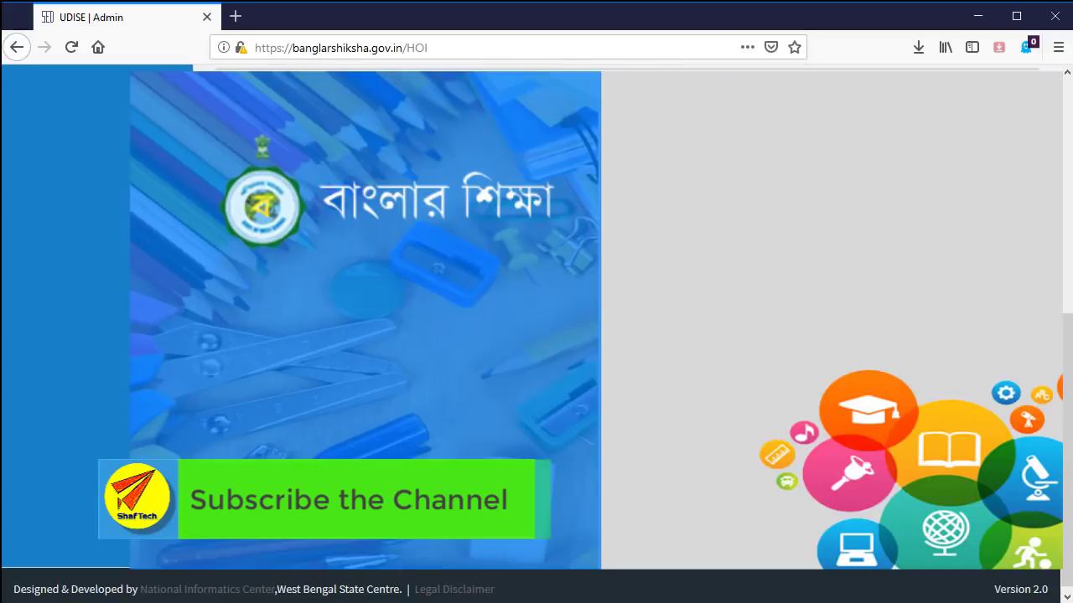